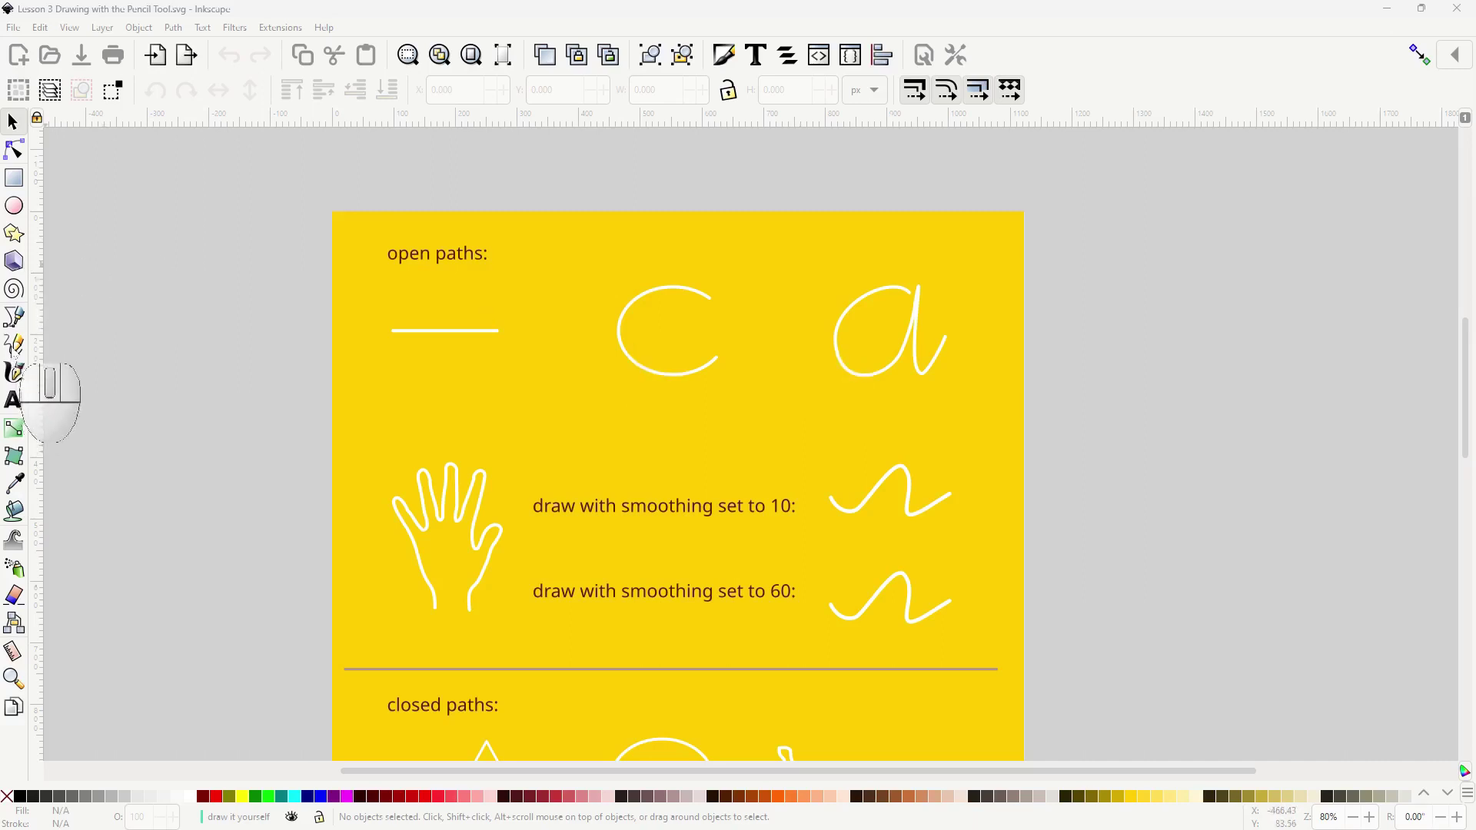
- Switch to the Pencil tool and raise its smoothing to 45
click(15, 345)
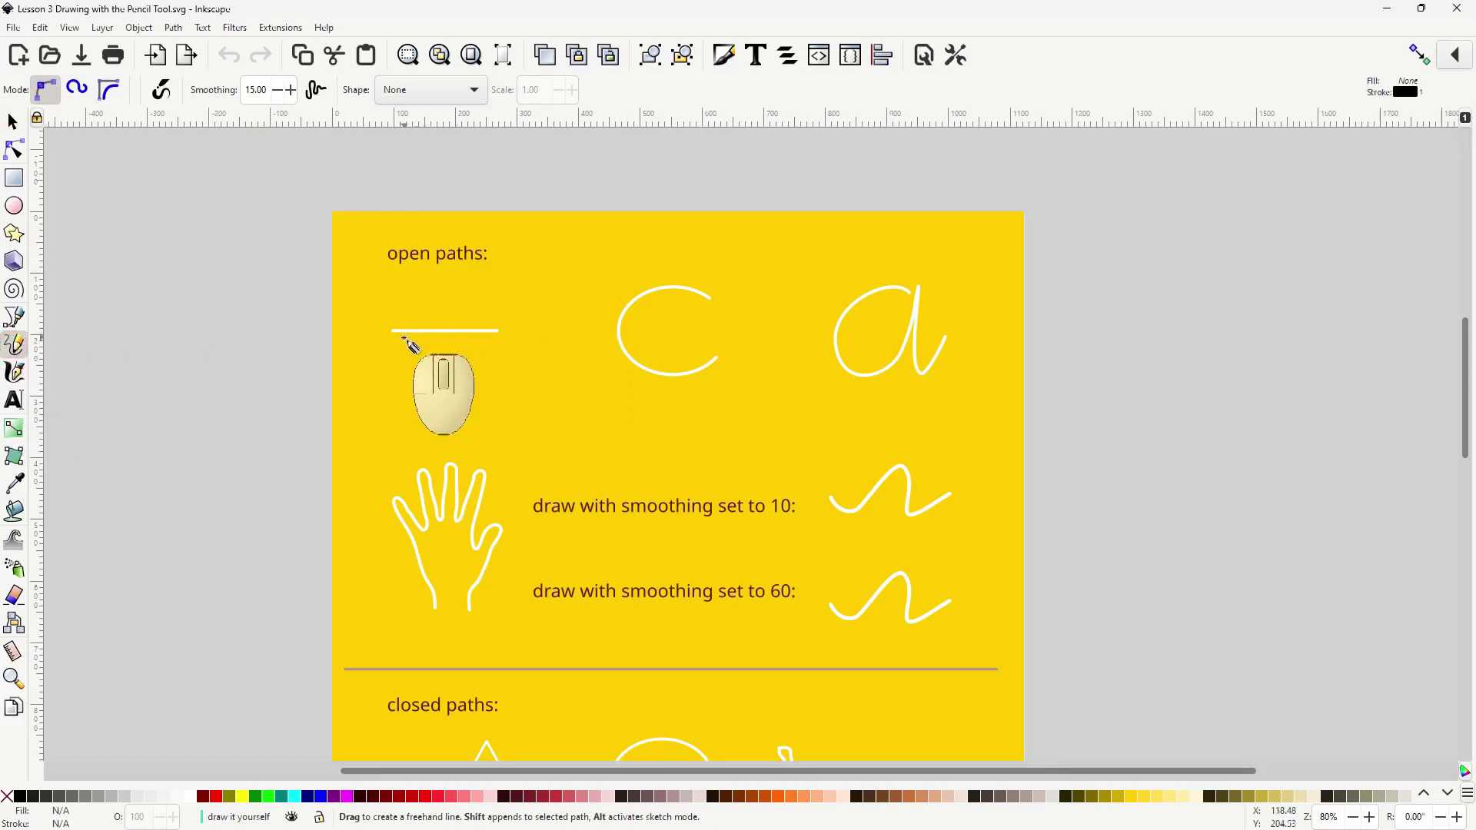
ctrl+scroll(400, 344, up, 1)
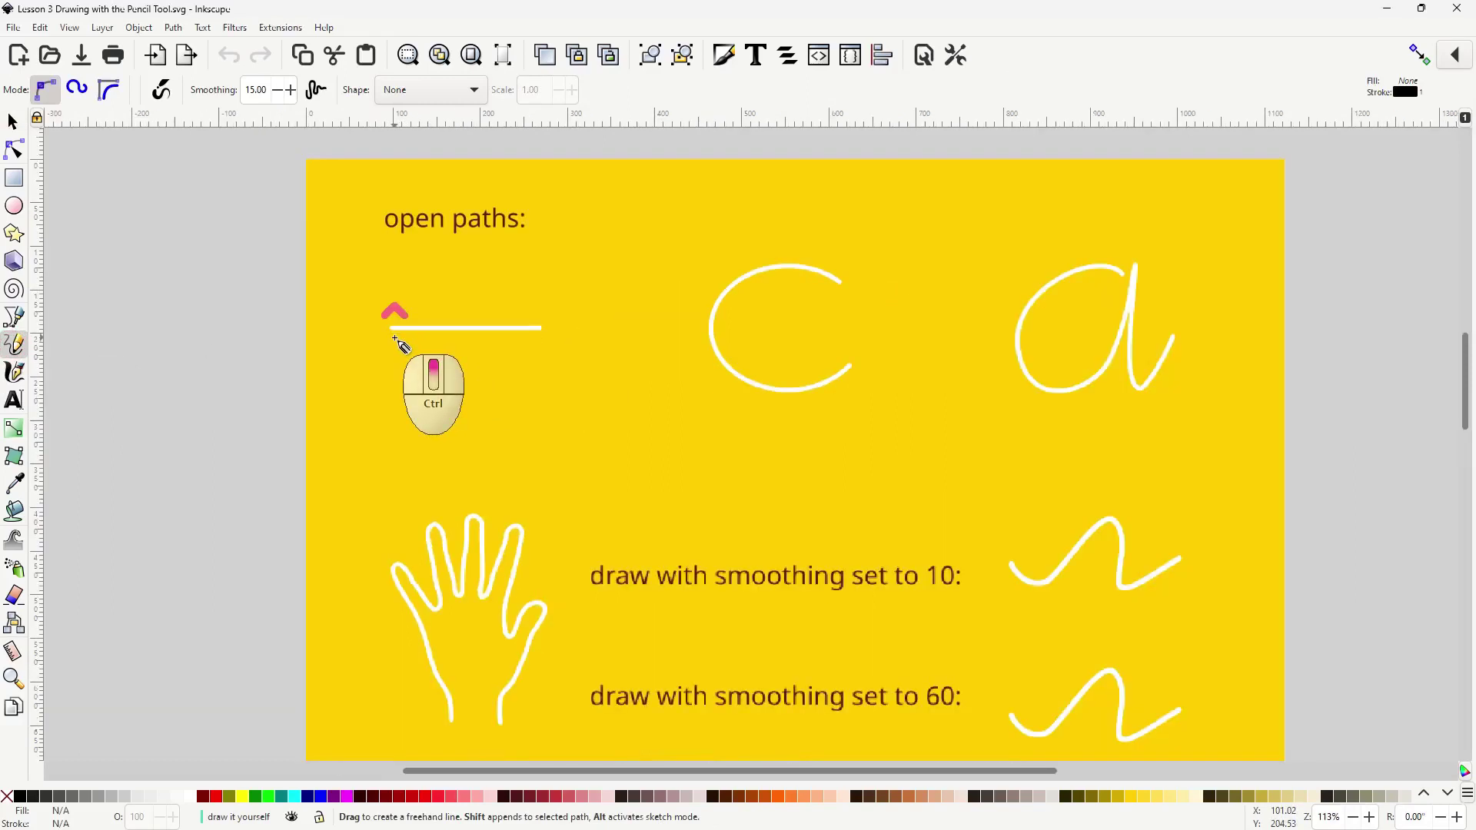
ctrl+scroll(401, 345, up, 1)
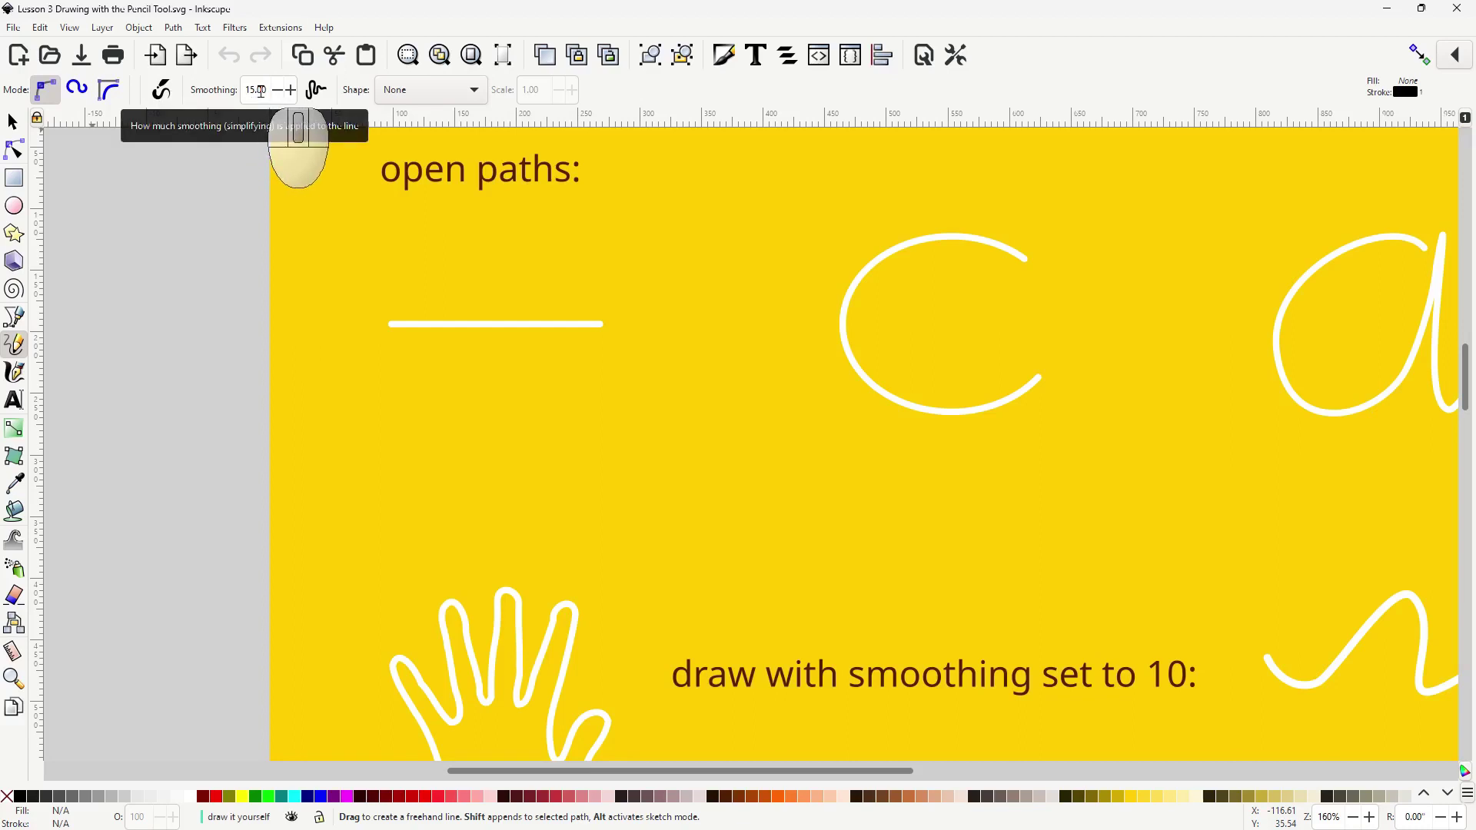
click(289, 90)
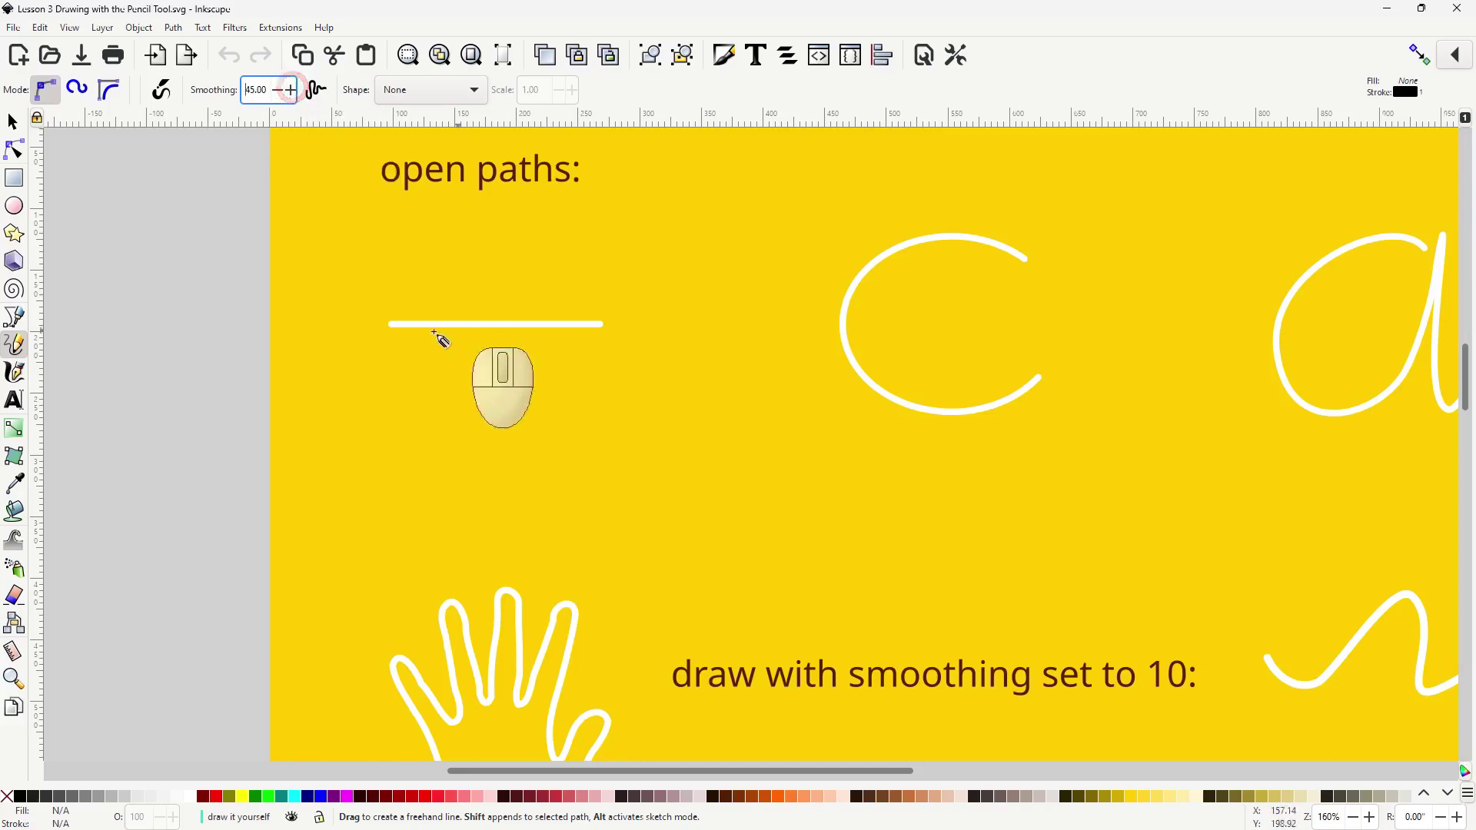
ctrl+scroll(393, 328, up, 1)
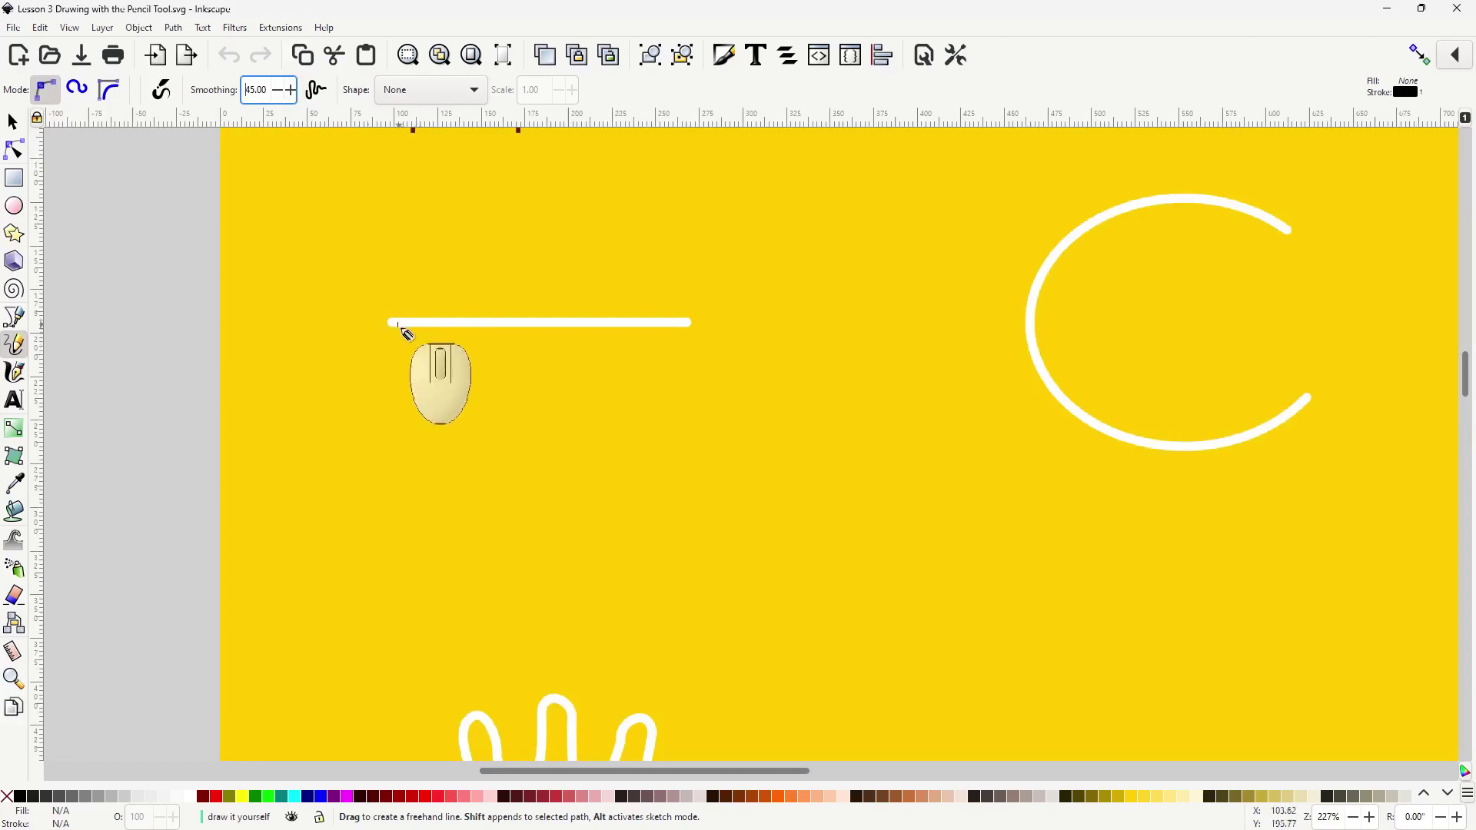
- Trace black pencil paths over the white straight line and the C, redrawing the C once
drag(397, 326, 685, 324)
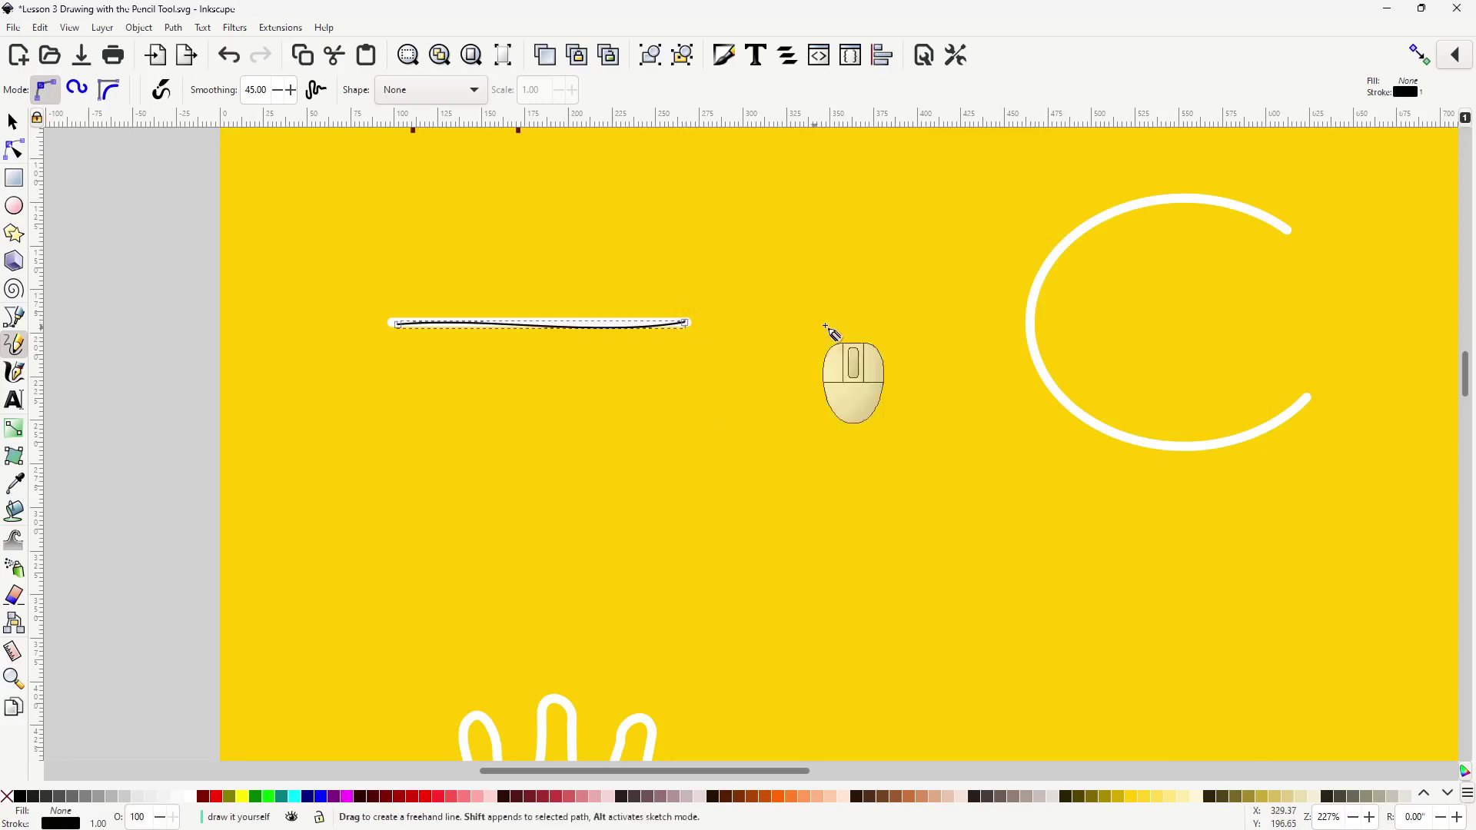
scroll(636, 348, right, 5)
scroll(635, 348, right, 4)
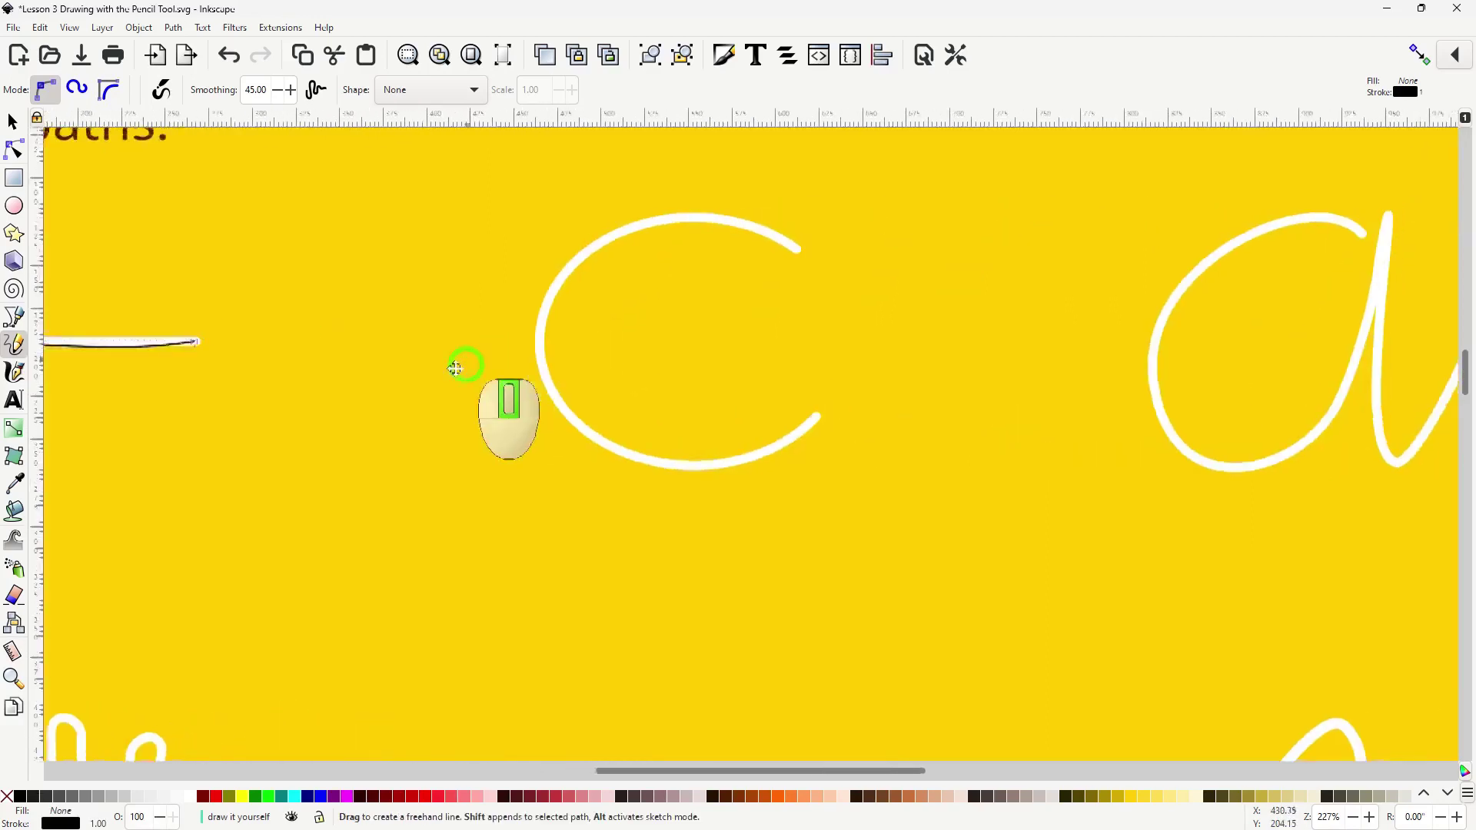
scroll(462, 364, right, 1)
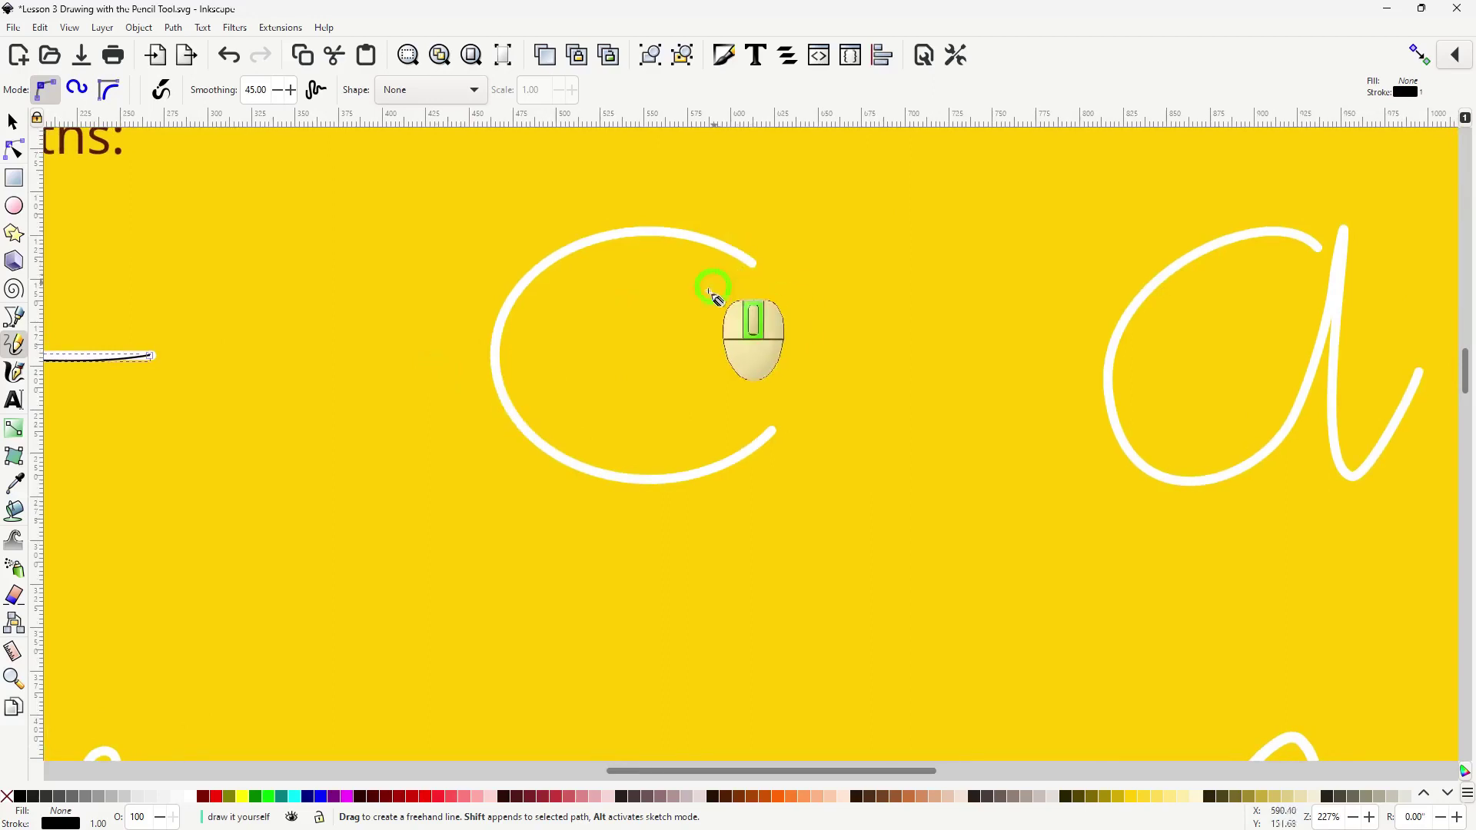
scroll(717, 297, right, 4)
mouse_move(526, 297)
mouse_down()
mouse_move(425, 269)
mouse_move(322, 466)
mouse_move(537, 460)
mouse_up()
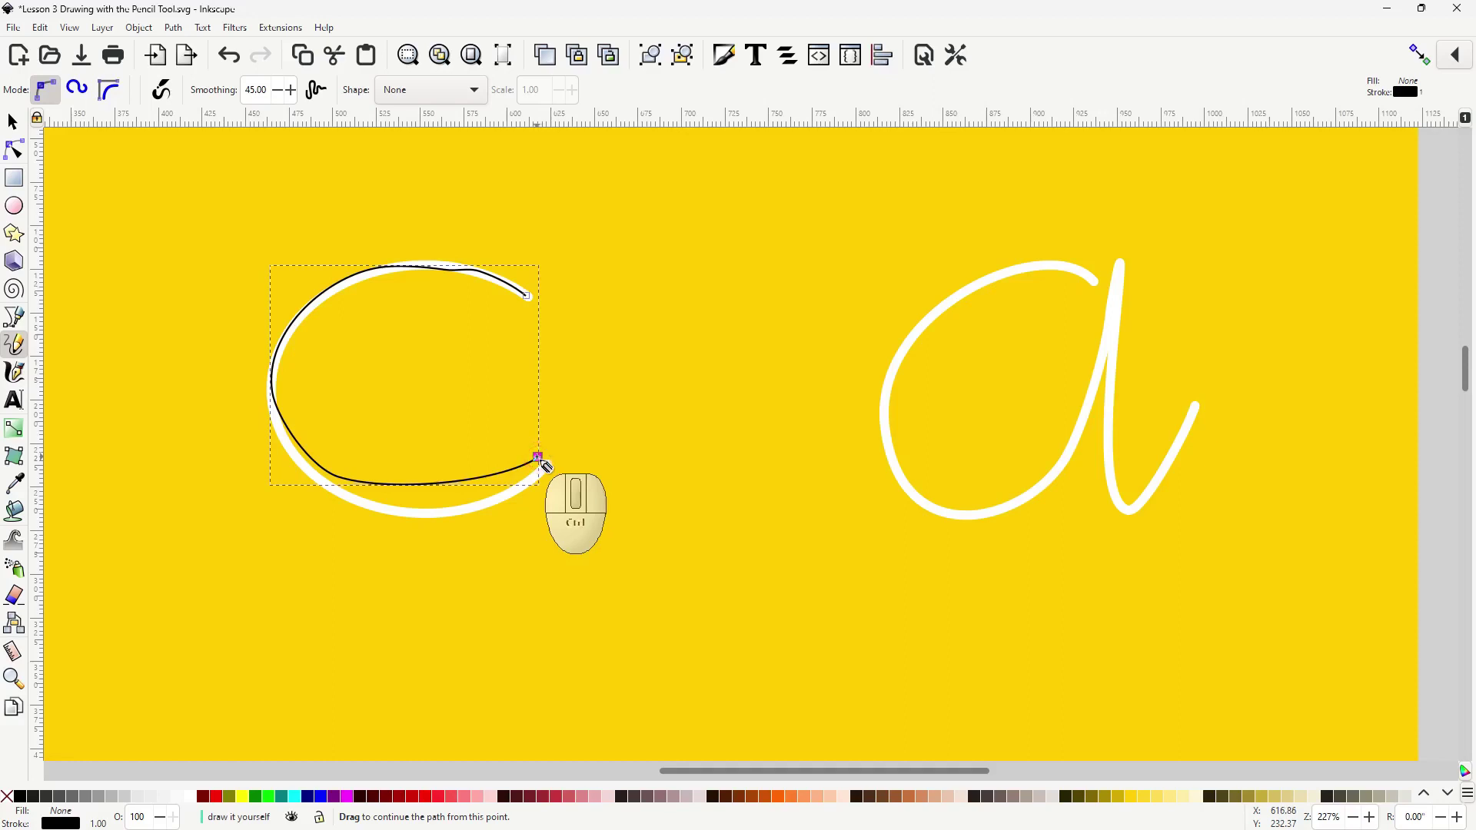
key(ctrl+z)
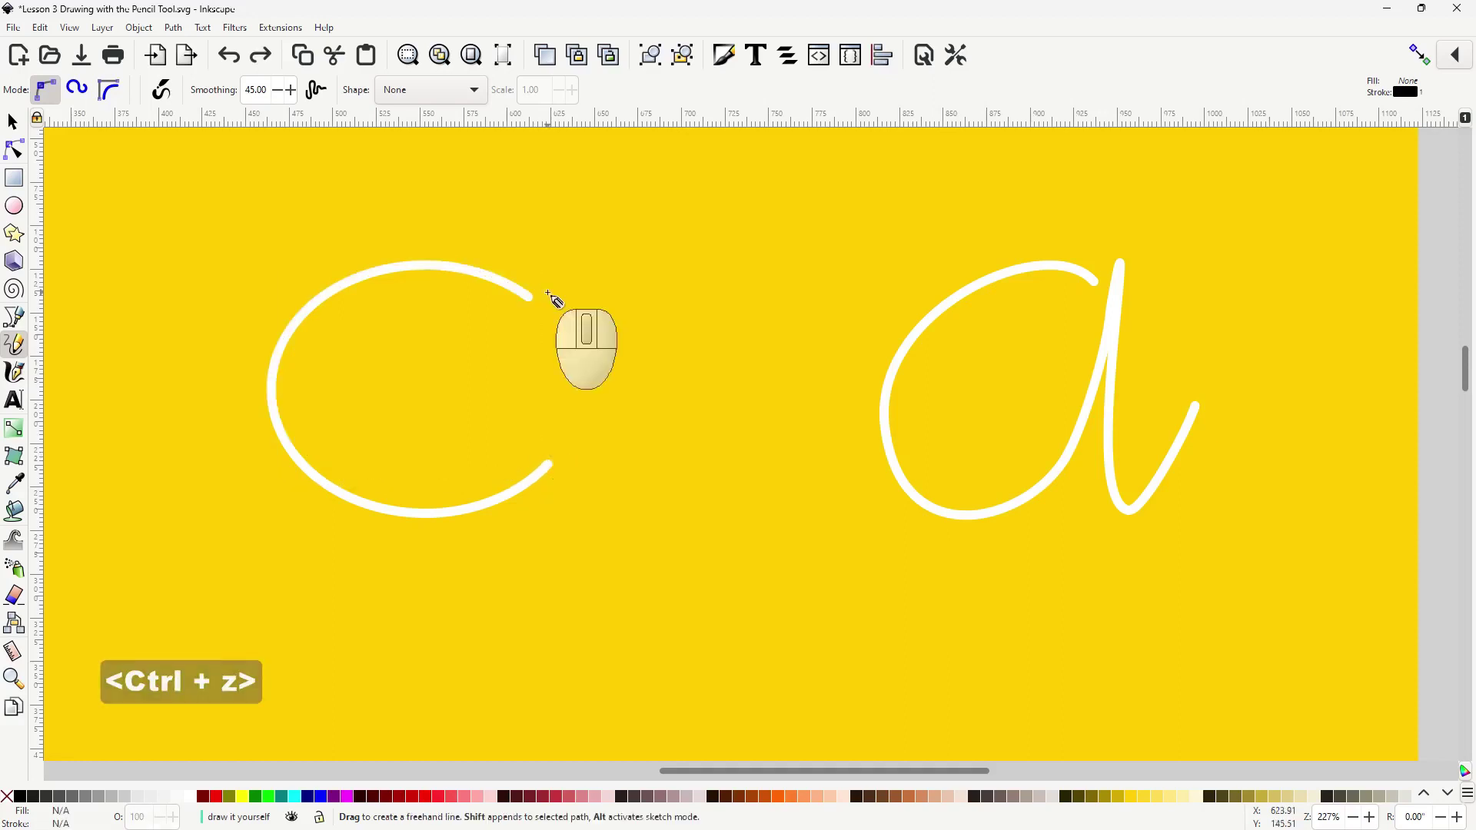
mouse_move(524, 295)
mouse_down()
mouse_move(373, 270)
mouse_move(287, 439)
mouse_move(544, 466)
mouse_up()
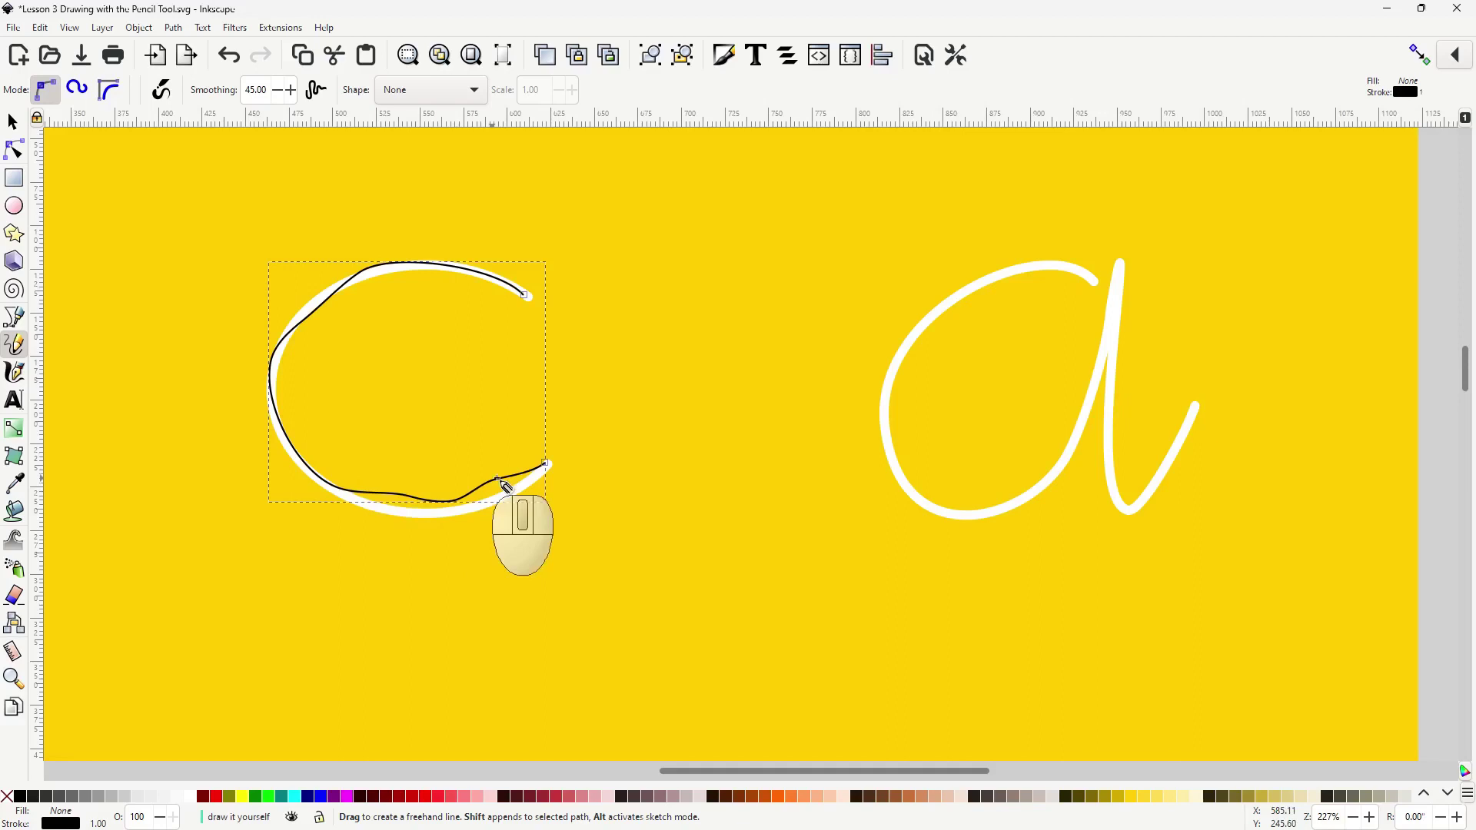
- Pan to the cursive a, trace it in black, then frame the smoothing squiggle rows
middle_click(767, 408)
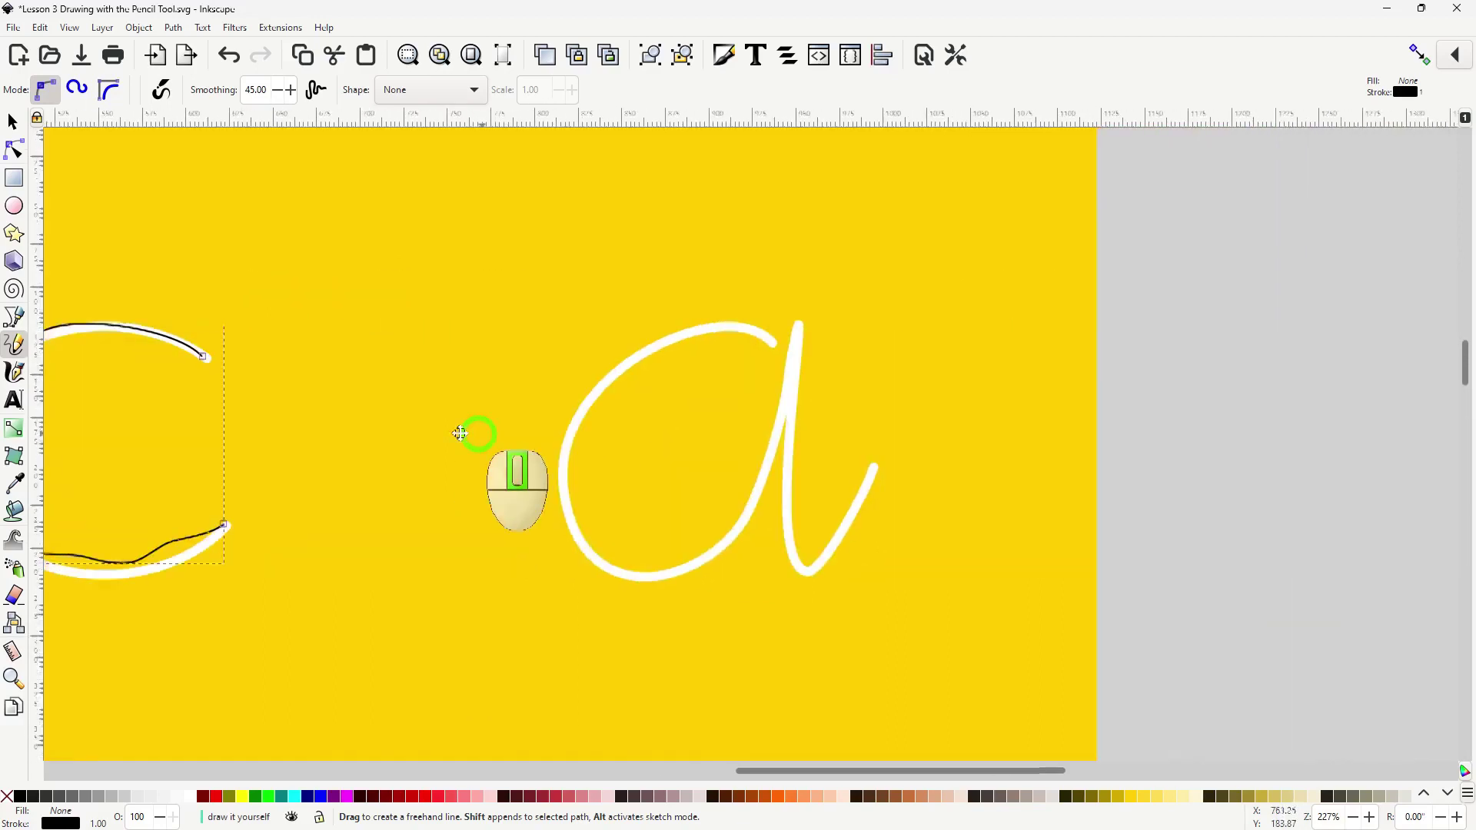
drag(767, 409, 362, 439)
mouse_move(622, 305)
mouse_down()
mouse_move(700, 309)
mouse_move(771, 433)
mouse_up()
ctrl+scroll(692, 430, down, 2)
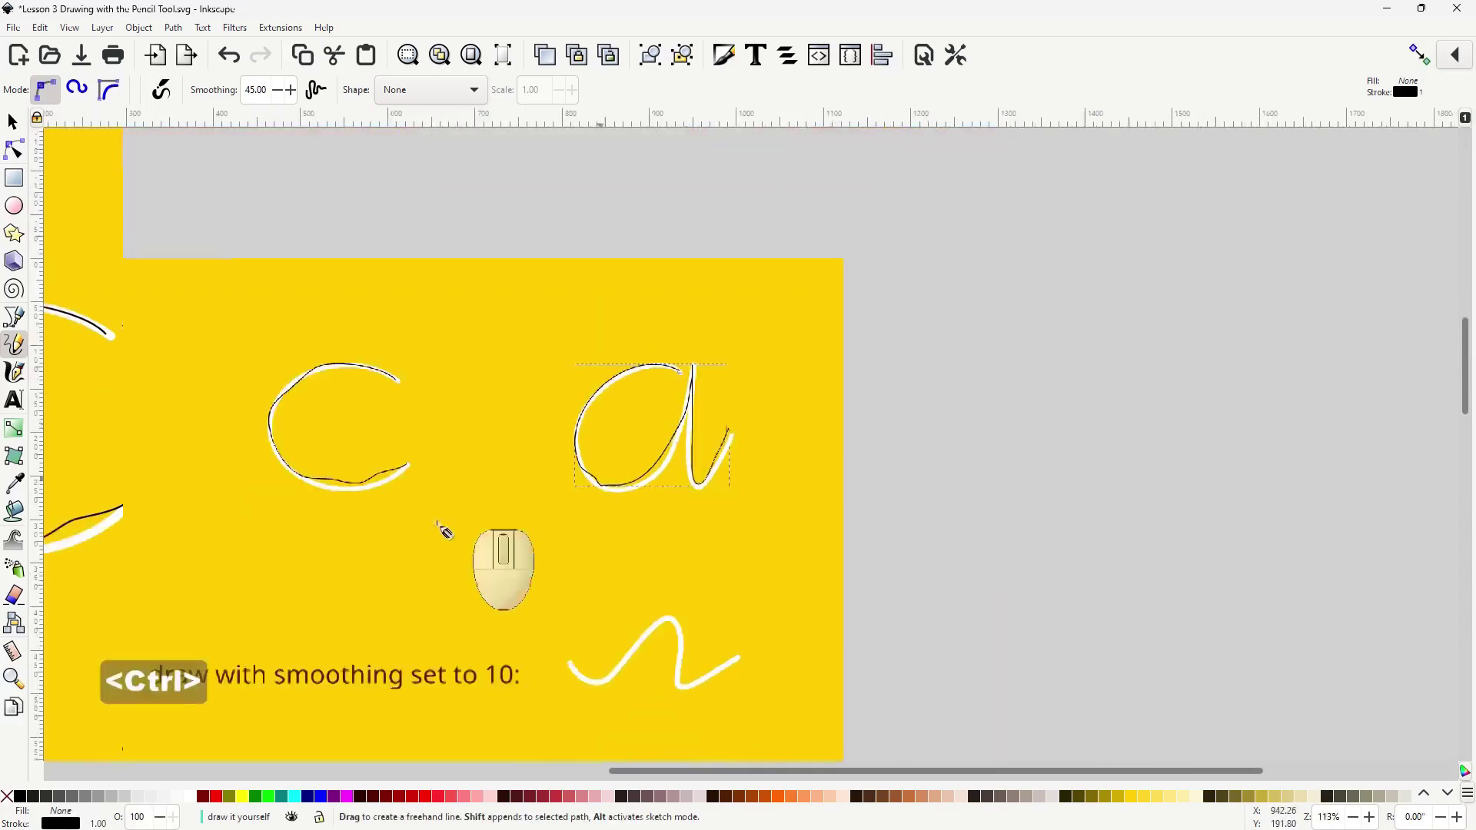
drag(445, 527, 419, 286)
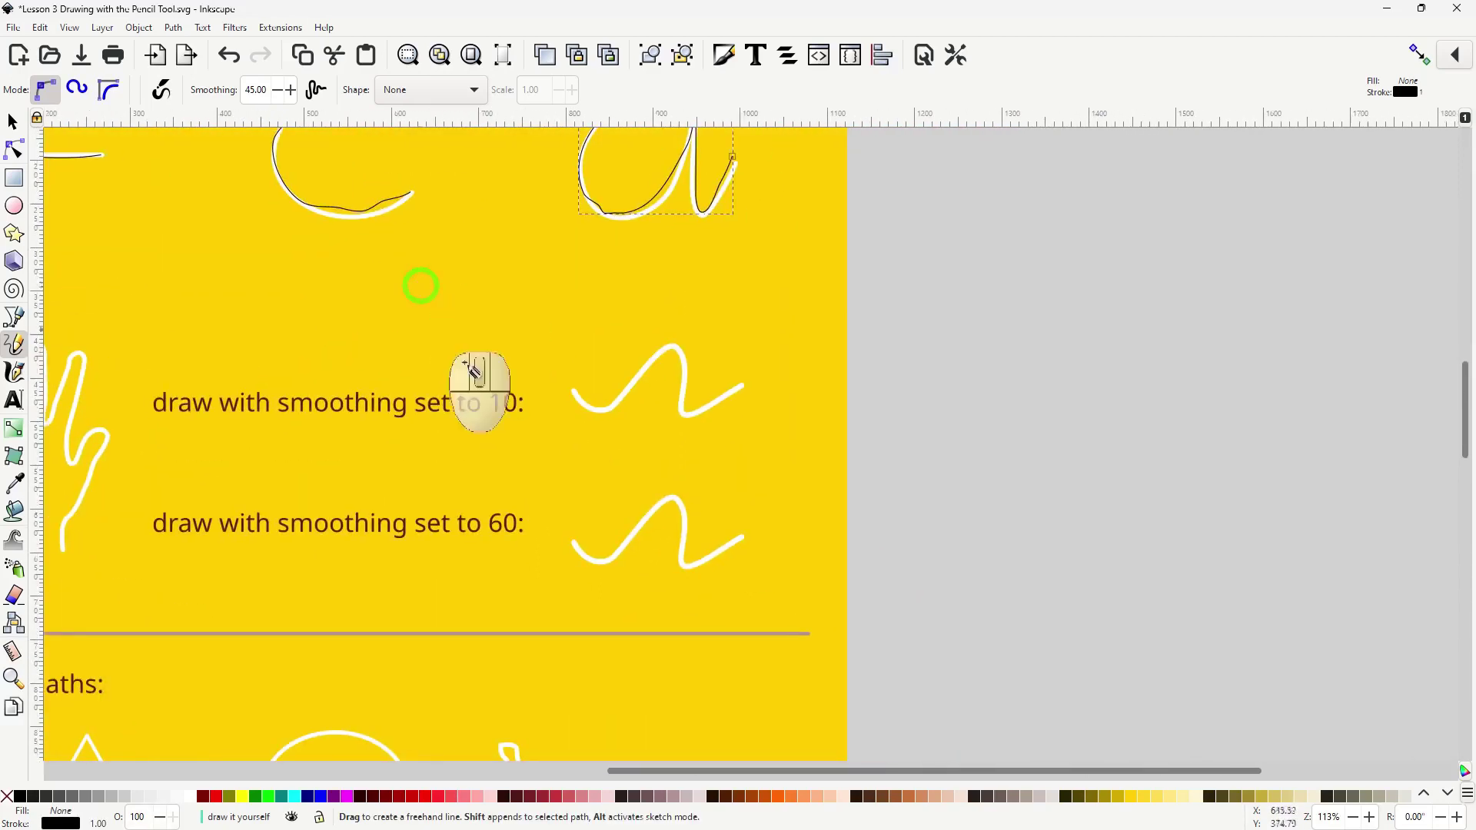
ctrl+scroll(525, 402, up, 1)
drag(493, 409, 593, 413)
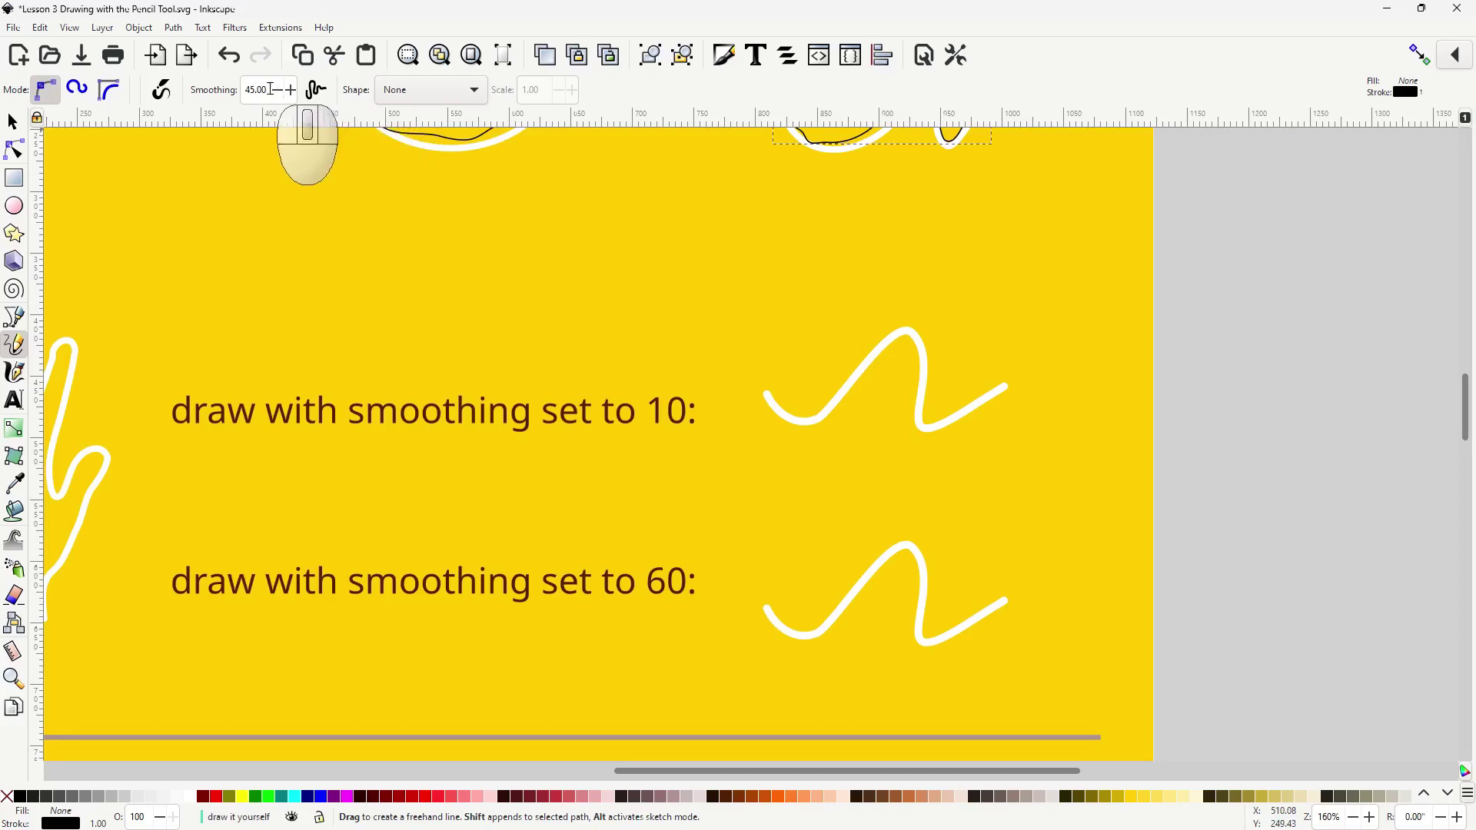
- Change the pencil smoothing value to 10 and trace the squiggle labeled smoothing 10
click(215, 90)
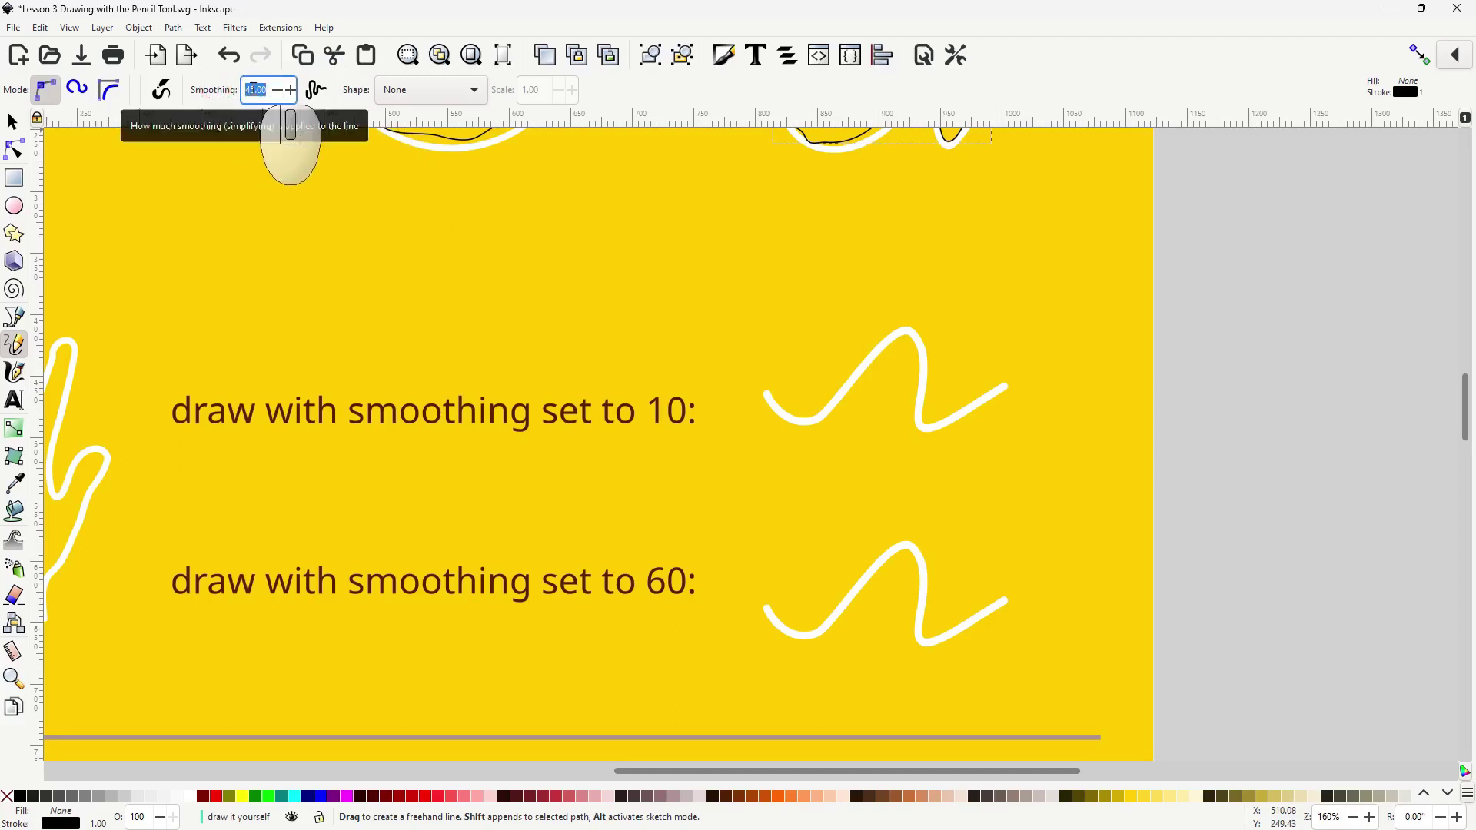
key(BackSpace)
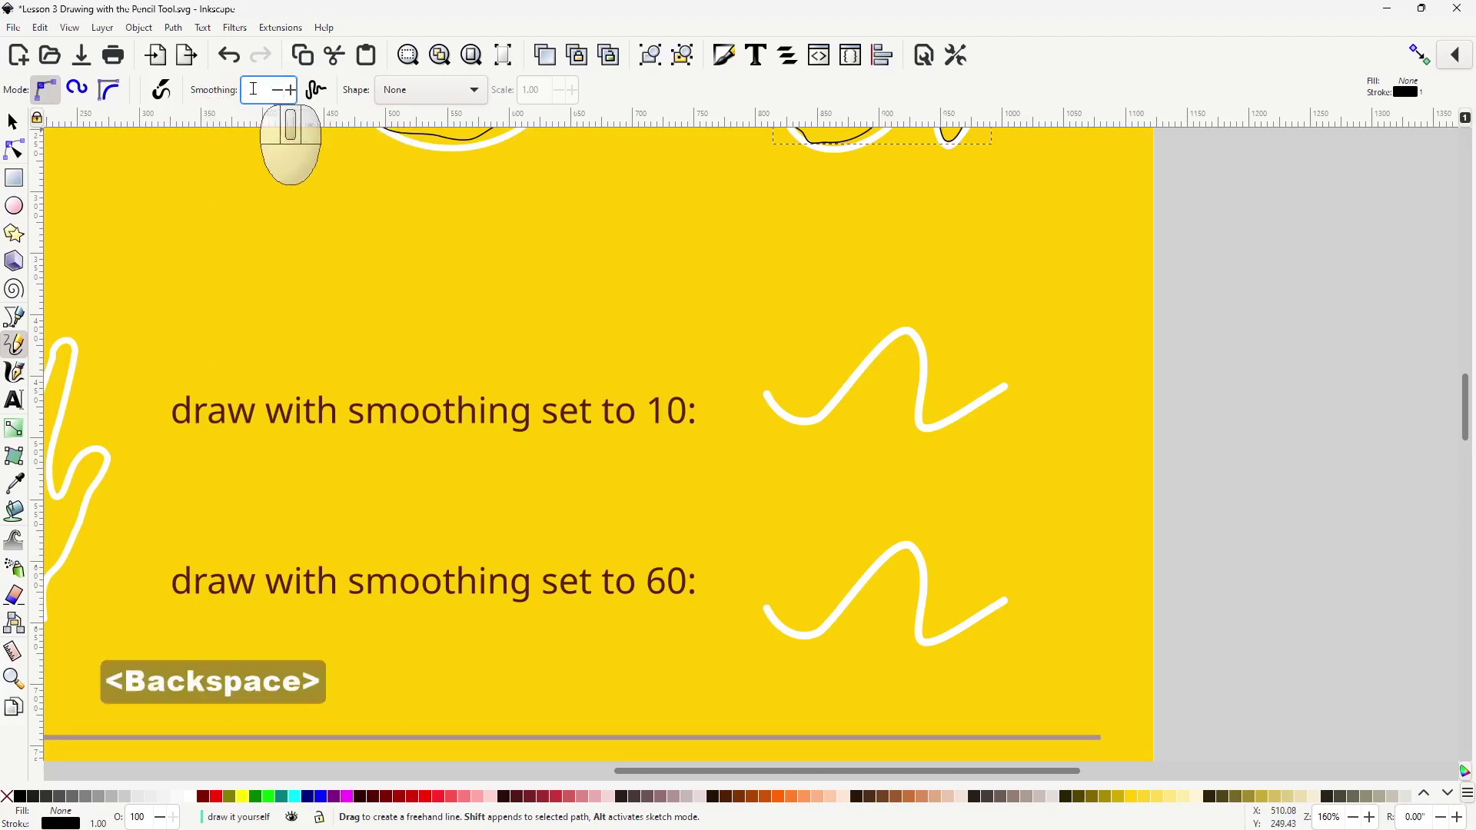
text(10)
key(Return)
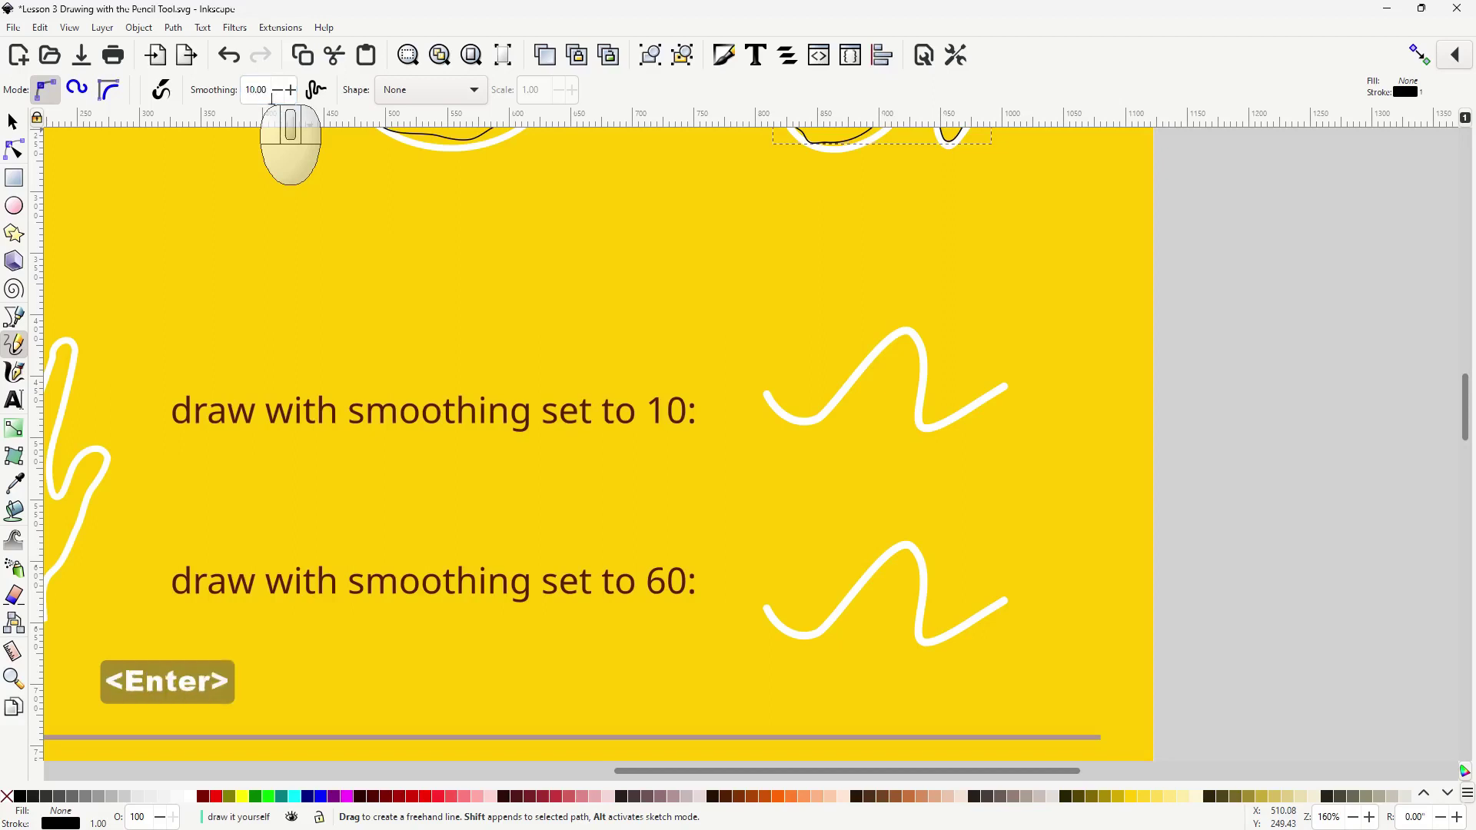
mouse_move(791, 362)
mouse_down()
mouse_move(580, 356)
mouse_move(620, 356)
mouse_move(686, 283)
mouse_move(711, 283)
mouse_move(715, 366)
mouse_move(796, 334)
mouse_up()
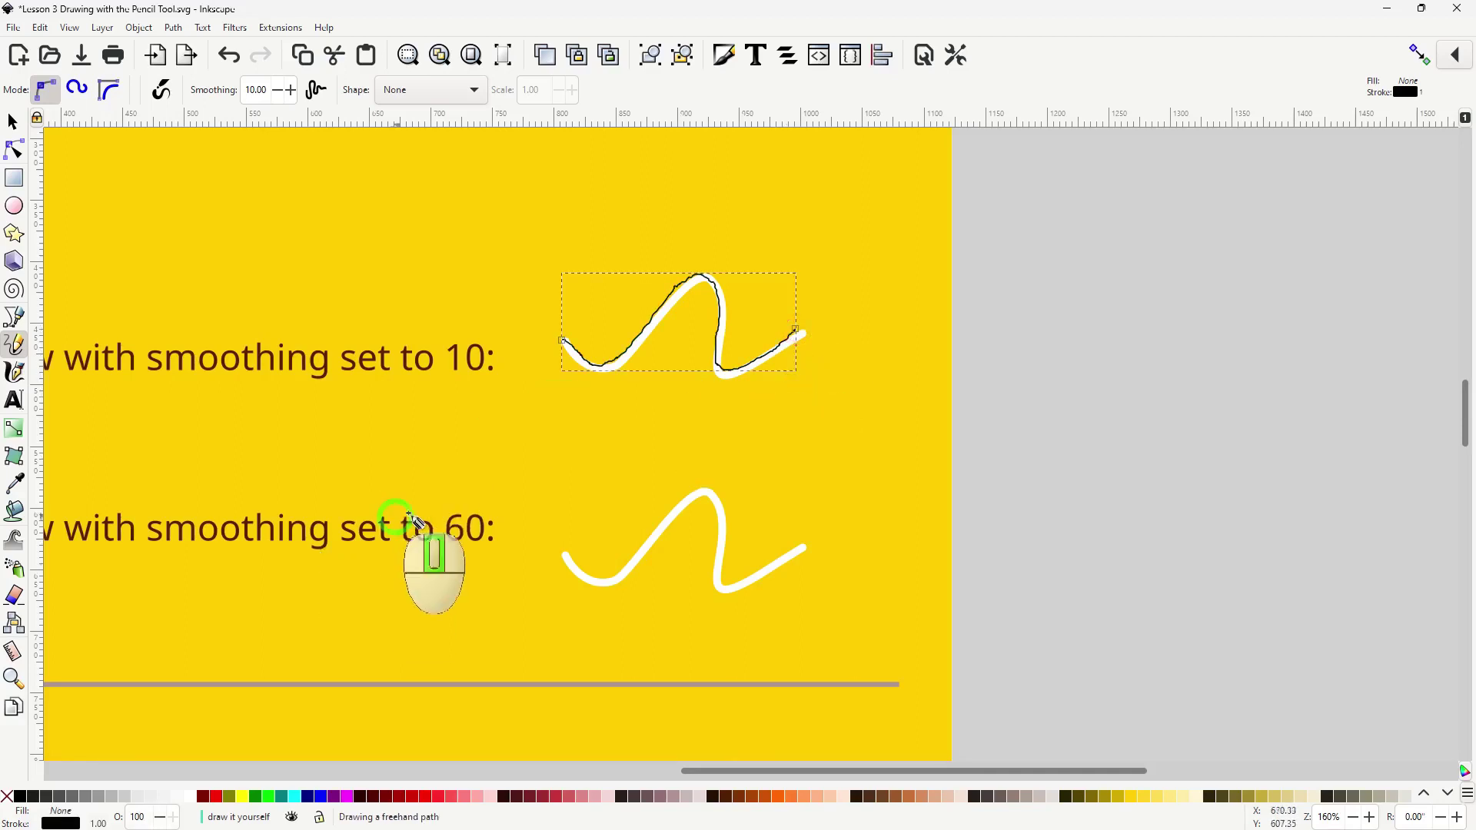
- Frame both squiggles and trace the smoothing-60 squiggle with a black pencil stroke
drag(415, 522, 485, 504)
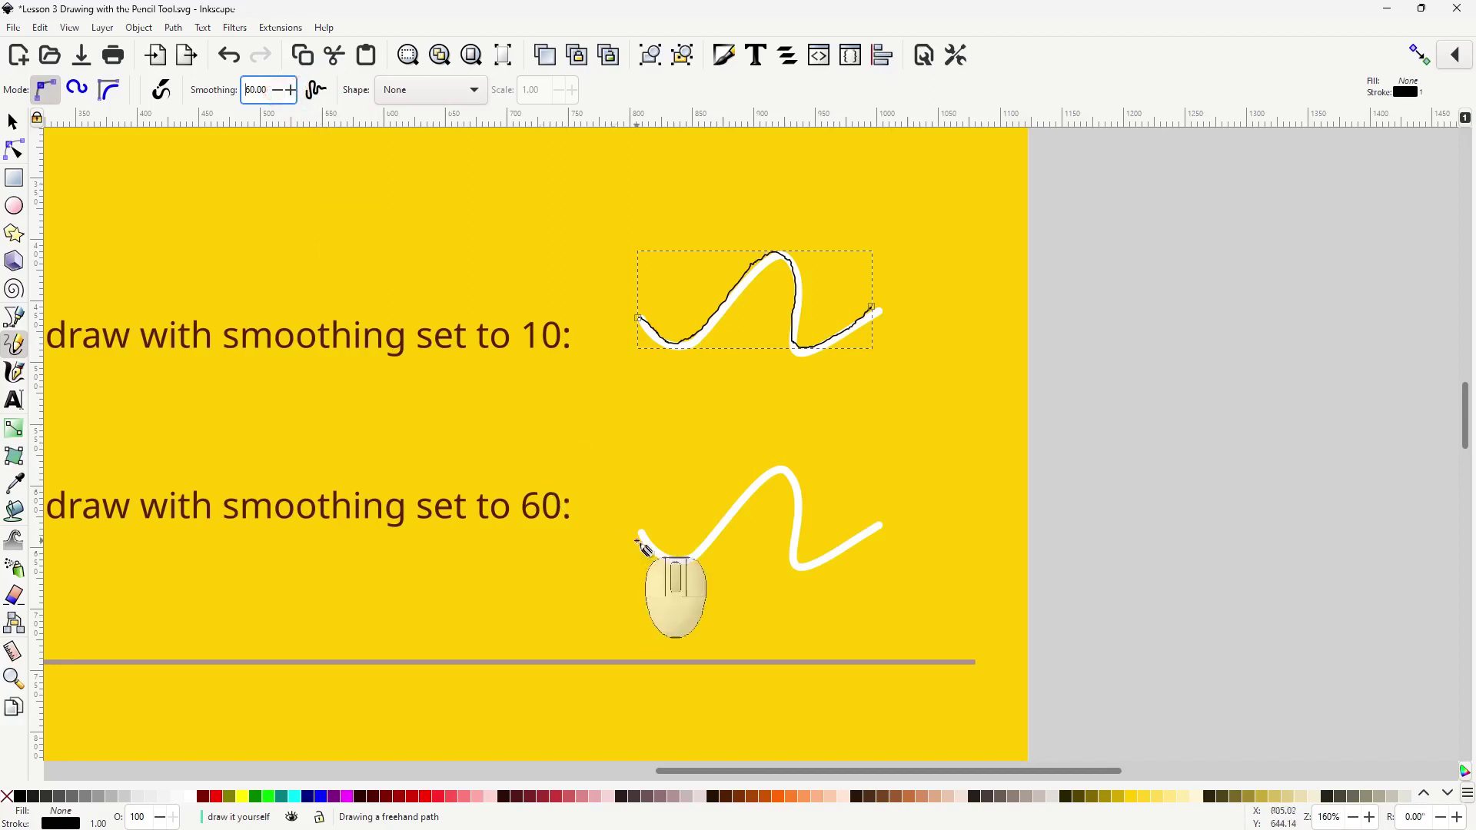
mouse_move(642, 535)
mouse_down()
mouse_move(784, 472)
mouse_move(794, 538)
mouse_move(823, 566)
mouse_move(873, 528)
mouse_up()
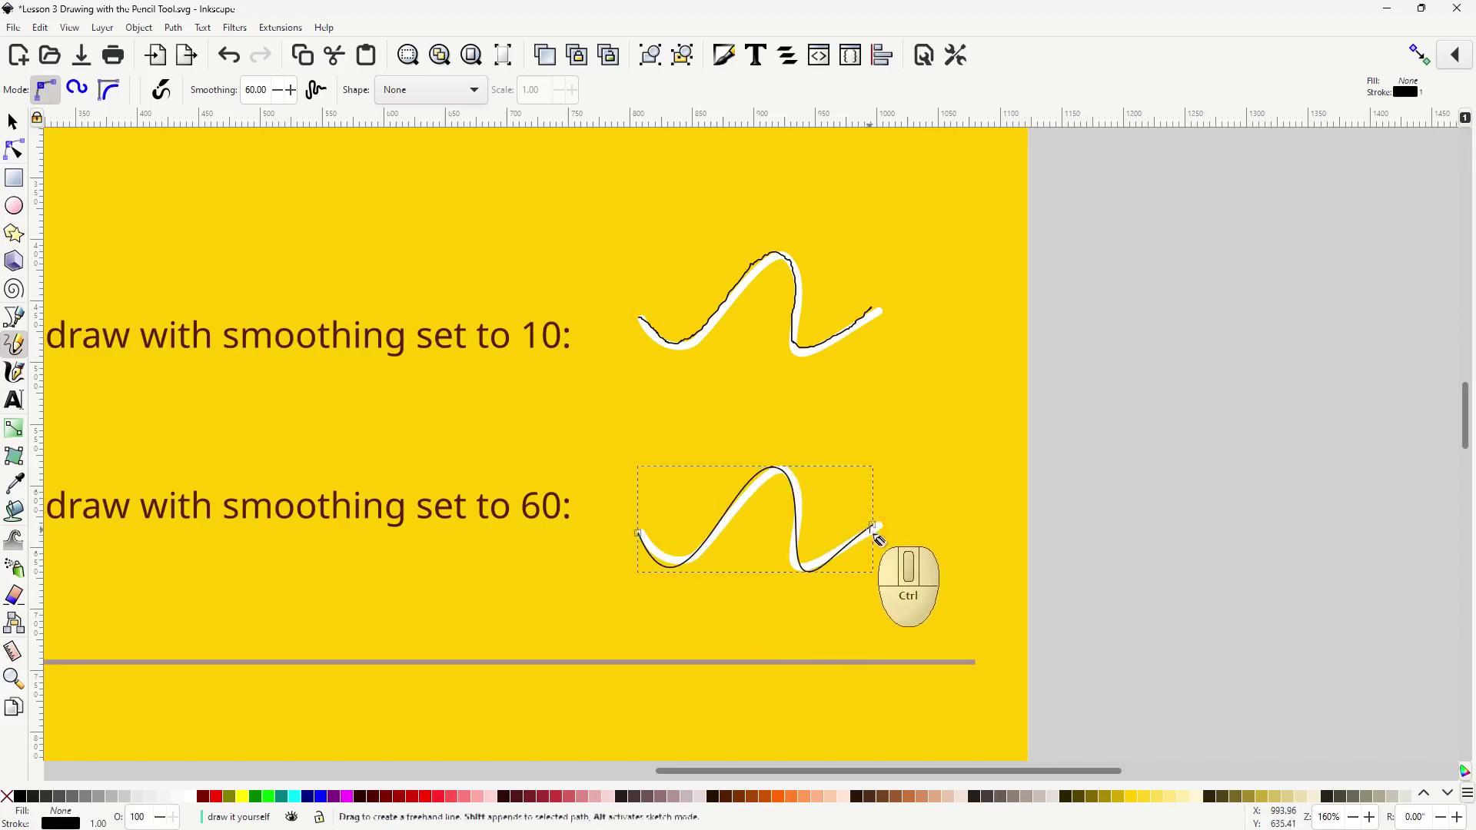
ctrl+scroll(834, 447, up, 1)
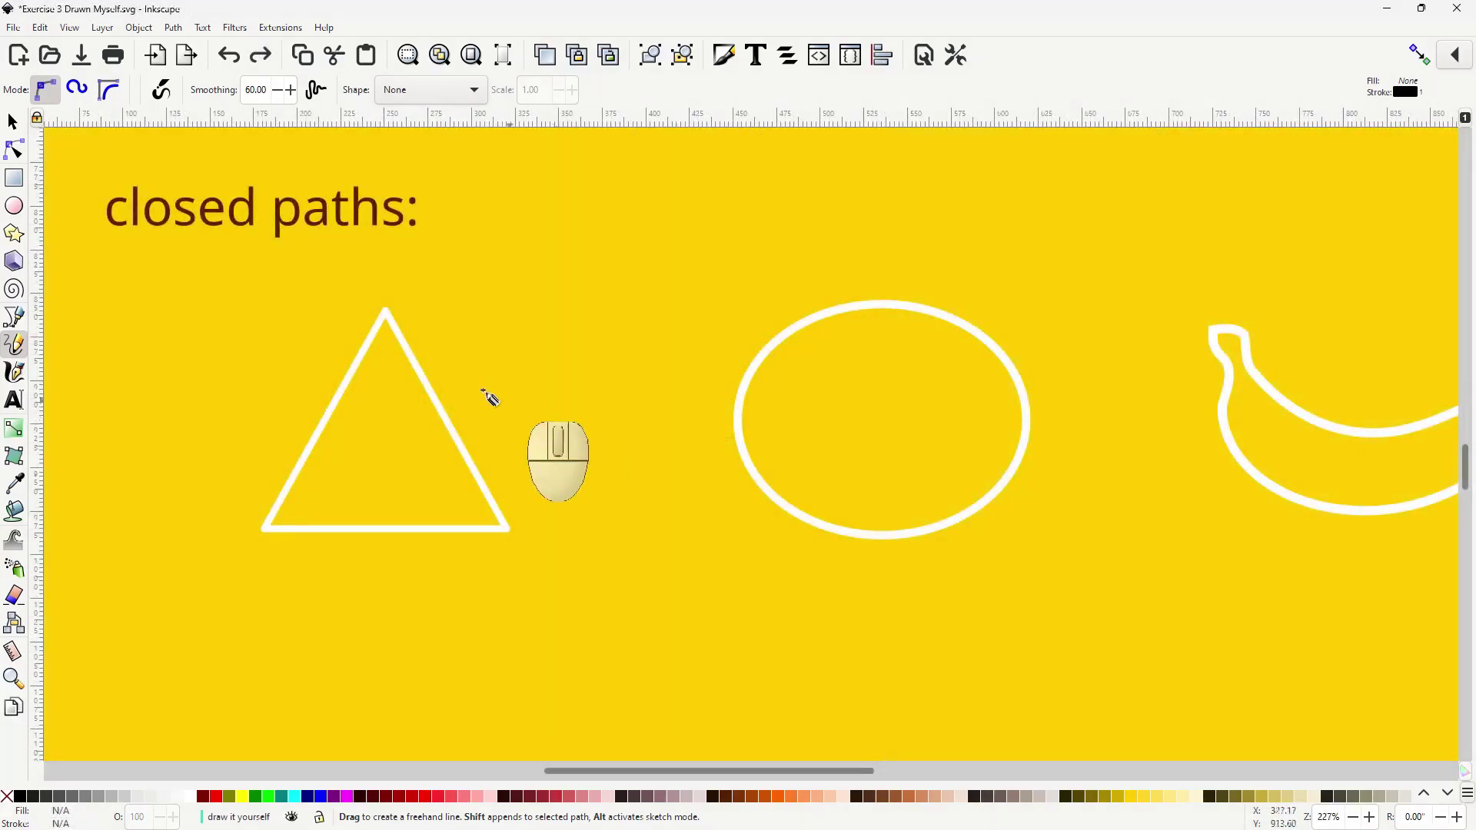
- Draw a black pencil path around the triangle, starting and closing at its apex
mouse_move(388, 314)
mouse_down()
mouse_move(504, 529)
mouse_move(275, 529)
mouse_move(388, 315)
mouse_up()
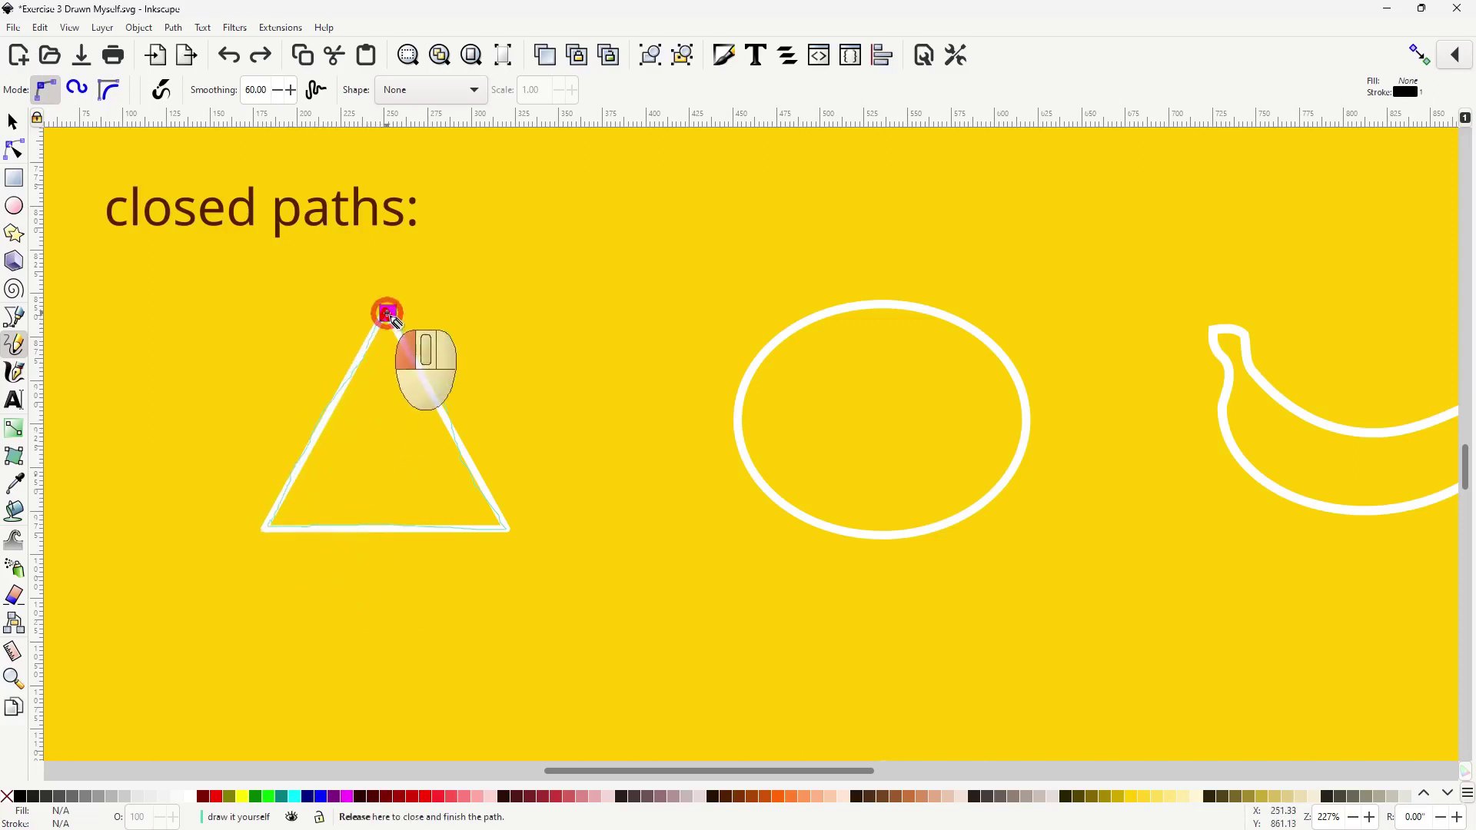
drag(388, 314, 387, 315)
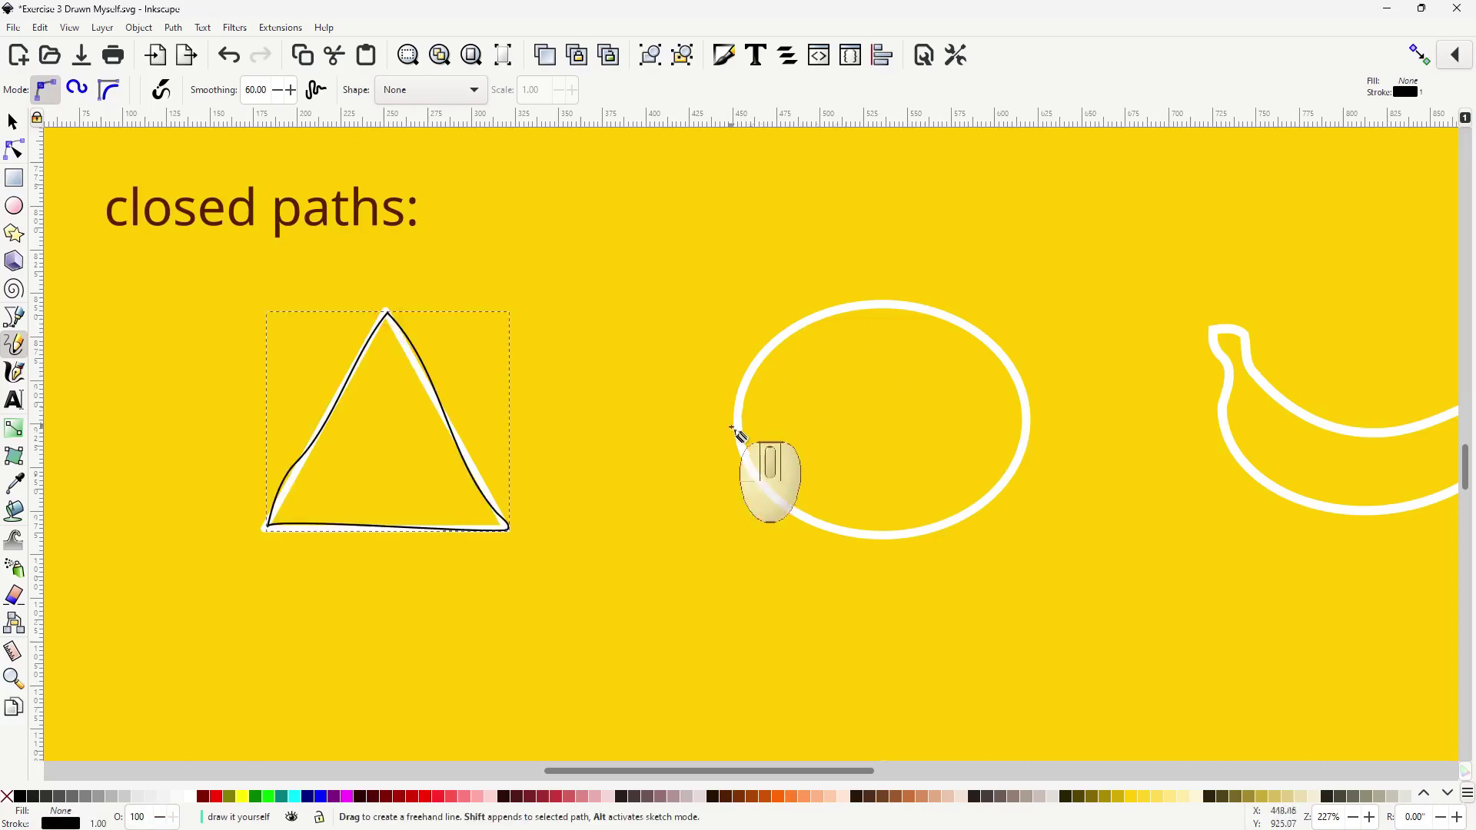
- Draw a black arc over the ellipse's upper-left edge, then deselect and reselect it with the Selector
mouse_move(738, 431)
mouse_down()
mouse_move(799, 325)
mouse_move(922, 307)
mouse_up()
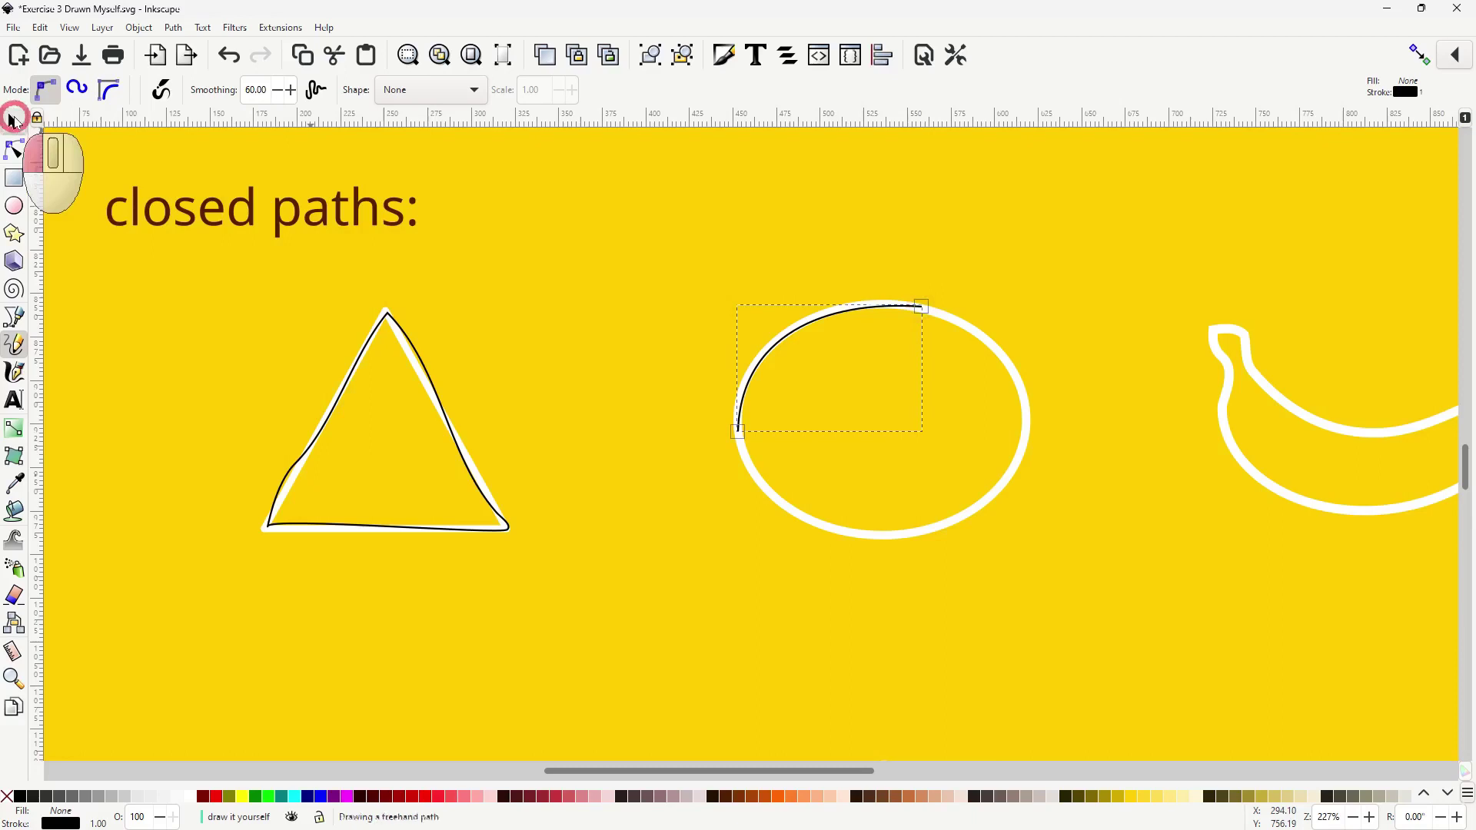
click(13, 118)
click(648, 345)
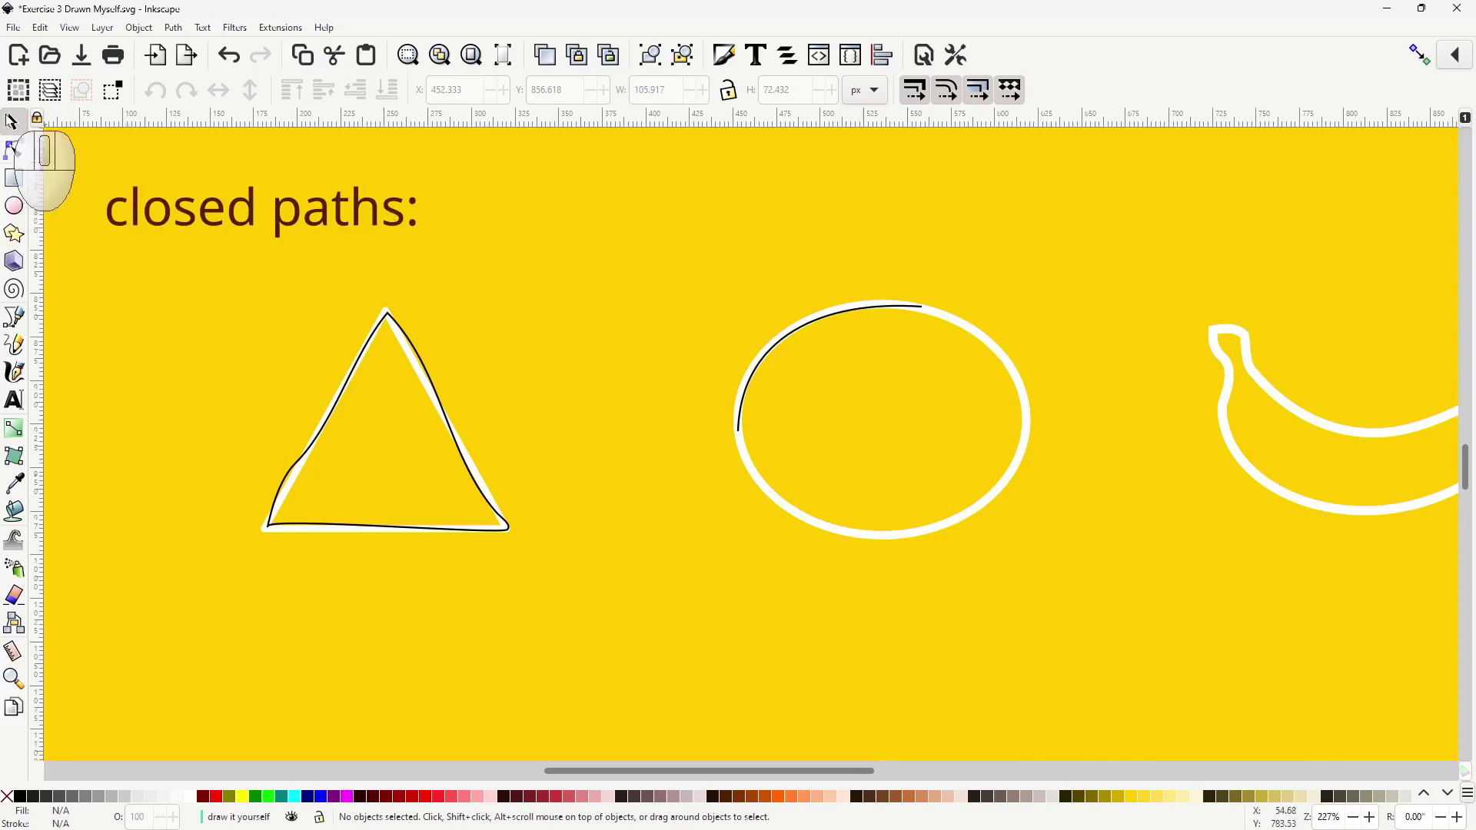
click(775, 338)
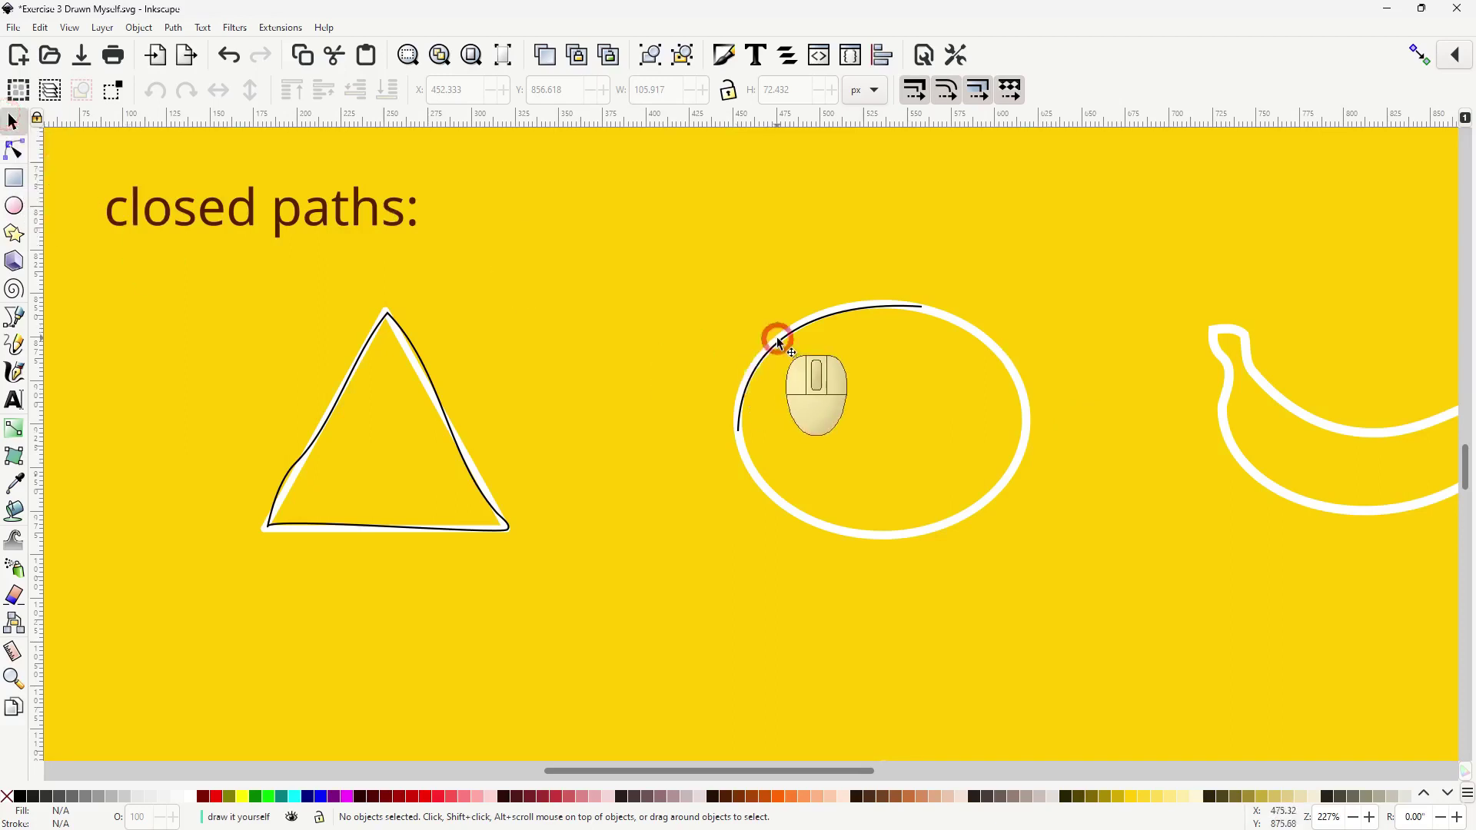
click(15, 347)
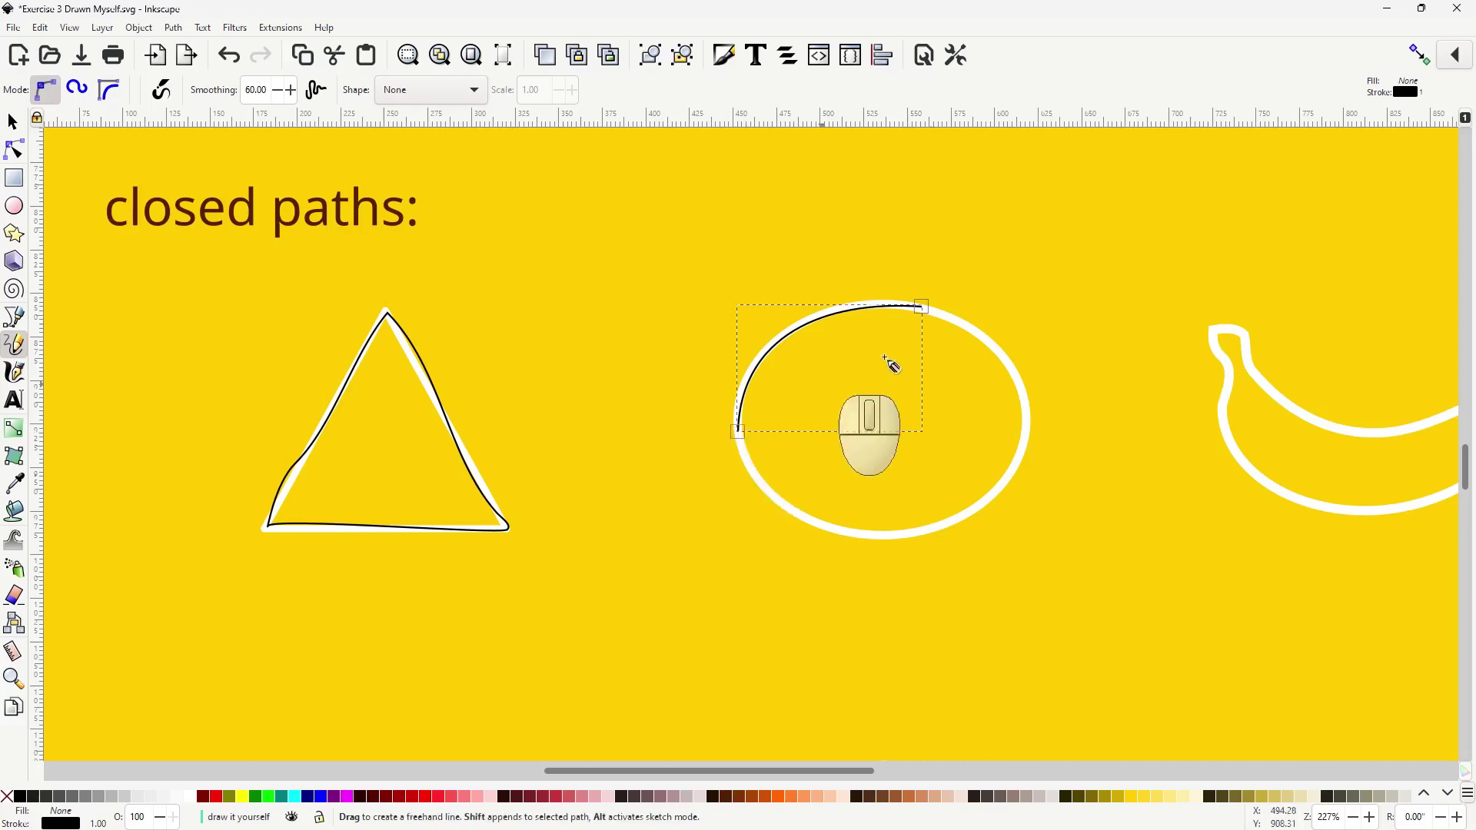
- Extend the arc down the ellipse's right side, along its bottom, and back to the start node
mouse_move(922, 307)
mouse_down()
mouse_move(1003, 367)
mouse_move(997, 494)
mouse_up()
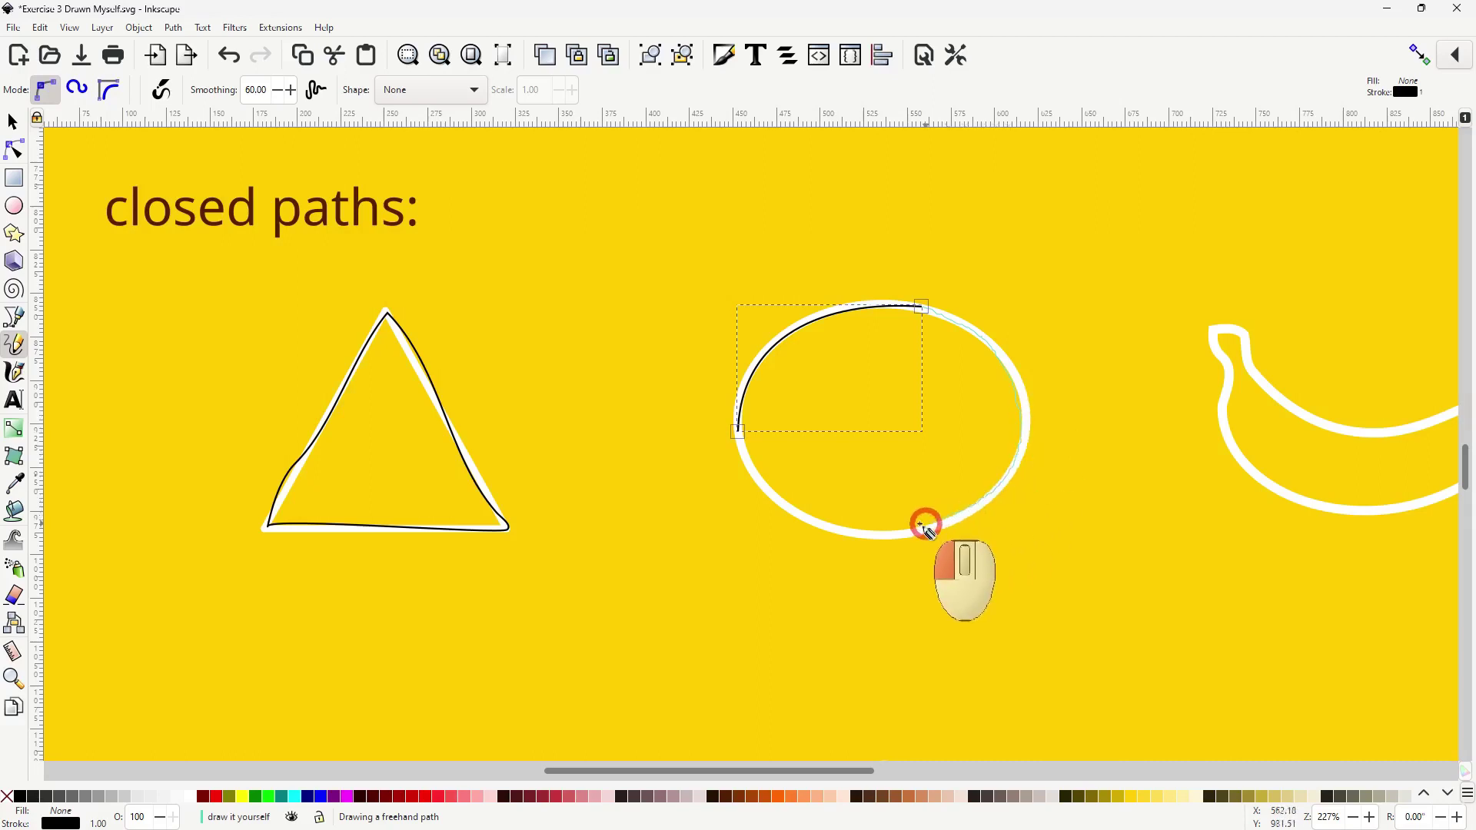
drag(997, 494, 846, 528)
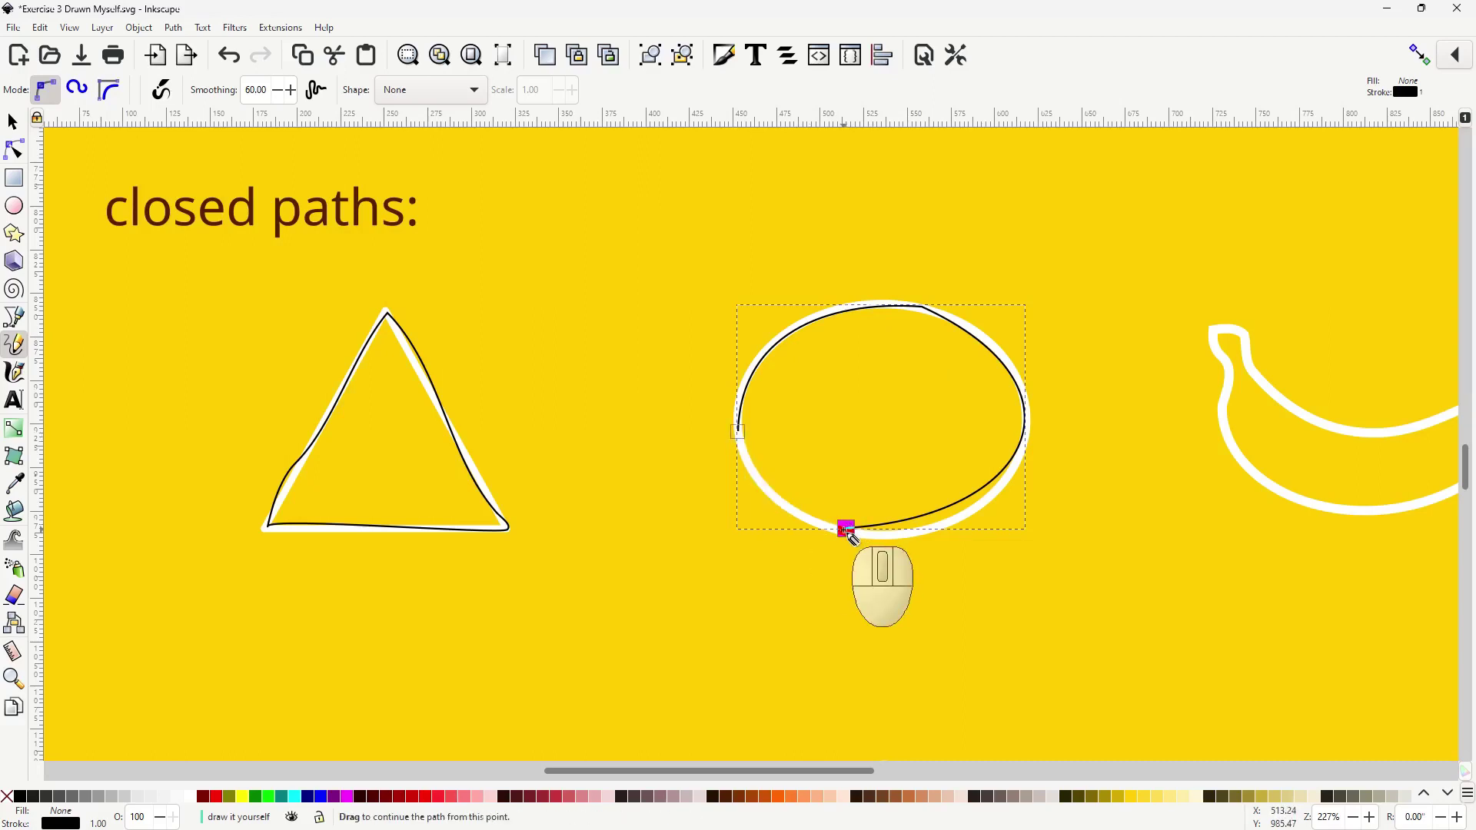
mouse_move(847, 531)
mouse_down()
mouse_move(772, 496)
mouse_move(738, 435)
mouse_up()
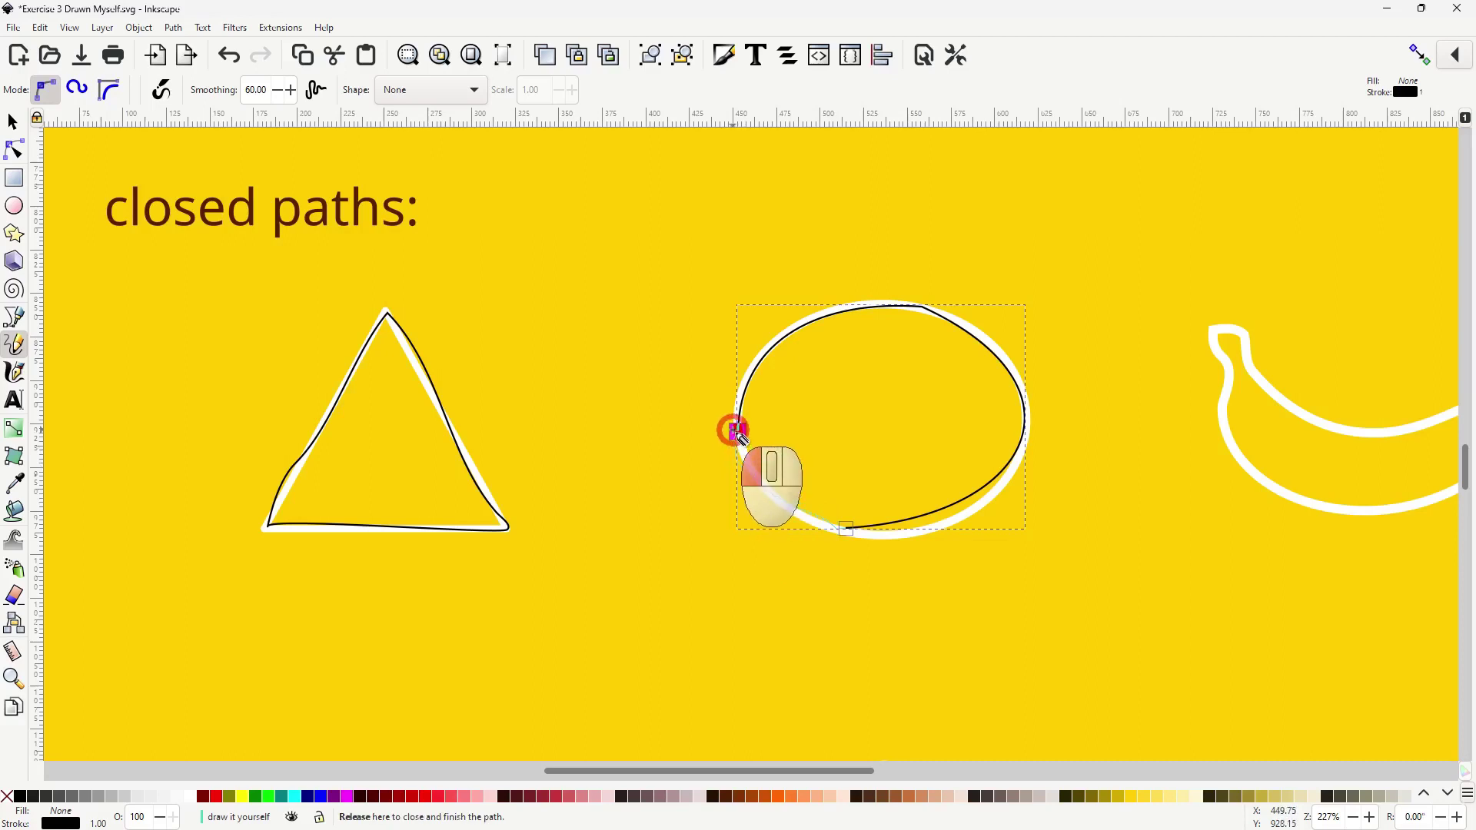